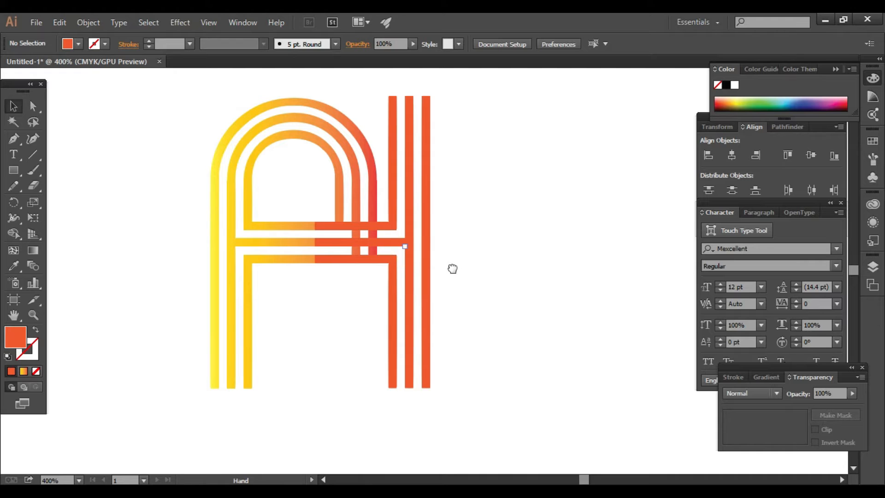
pyautogui.click(440, 267)
pyautogui.moveTo(508, 244); pyautogui.dragTo(441, 217)
pyautogui.hotkey('ctrl', '-')
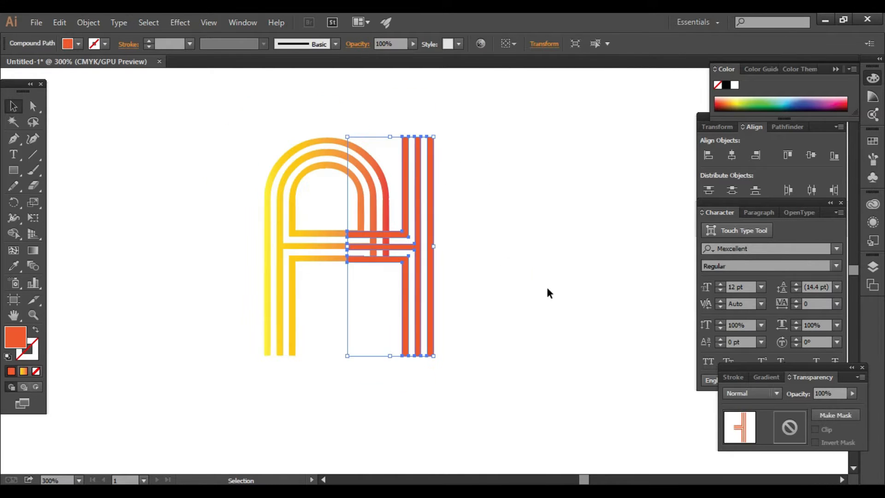
pyautogui.click(520, 301)
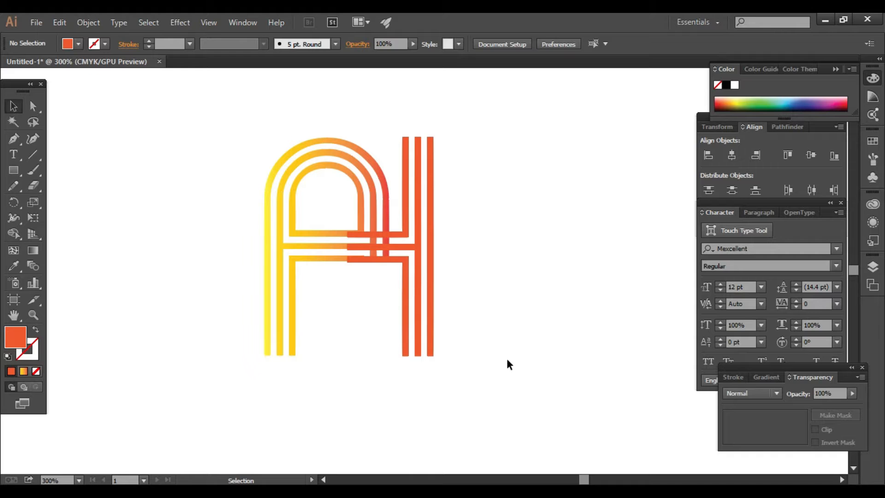
pyautogui.moveTo(505, 359); pyautogui.dragTo(401, 214)
pyautogui.moveTo(477, 357); pyautogui.dragTo(286, 218)
pyautogui.click(547, 313)
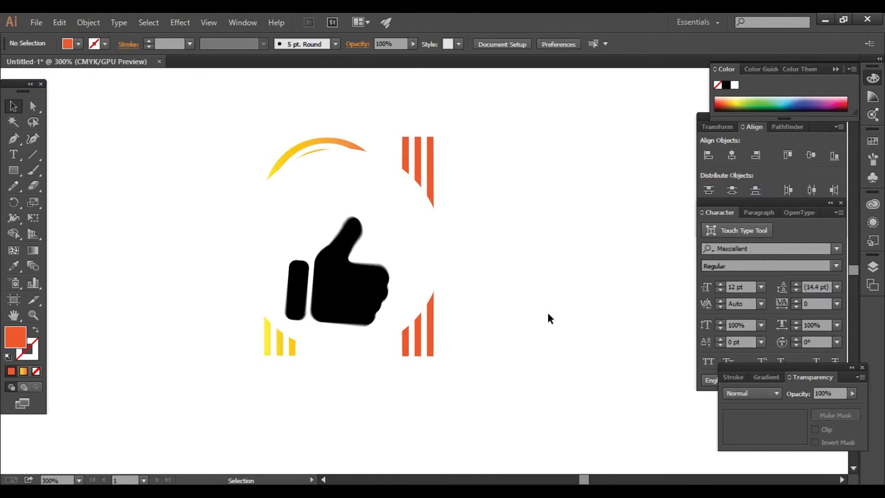
pyautogui.moveTo(515, 351); pyautogui.dragTo(279, 202)
pyautogui.click(571, 286)
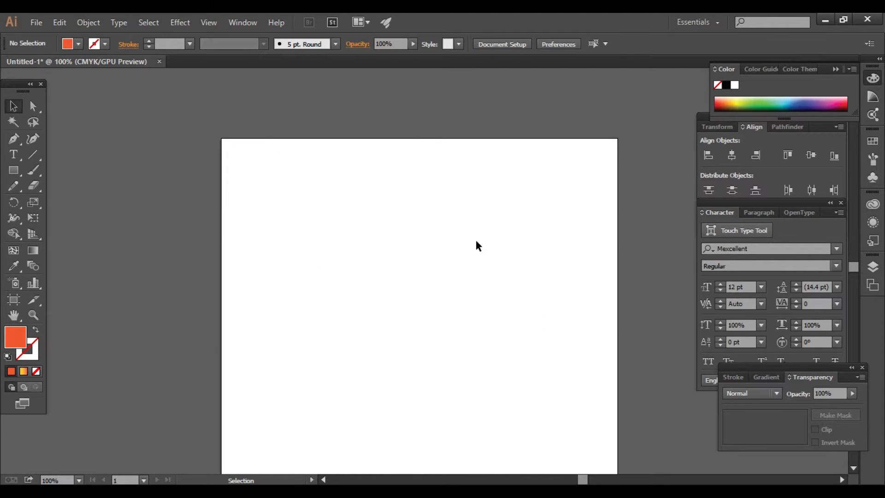
pyautogui.click(498, 352)
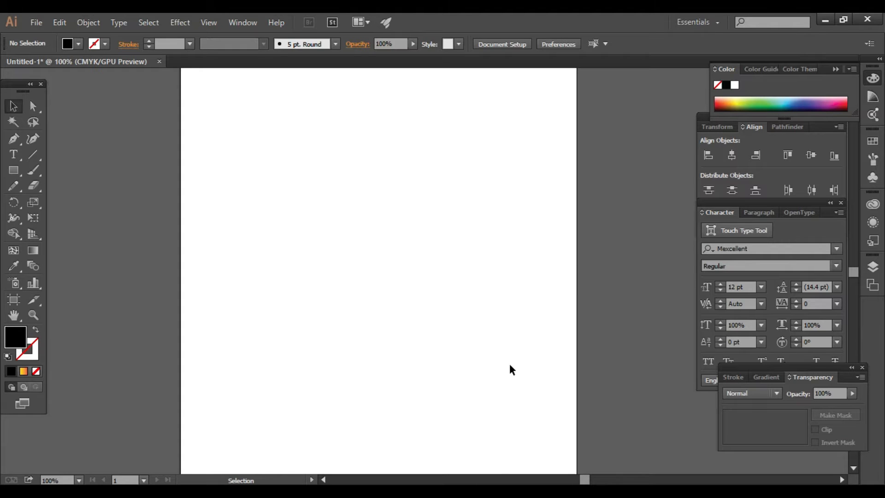
# - Add the point text "AK" in capitals near the middle of the artboard
pyautogui.click(16, 154)
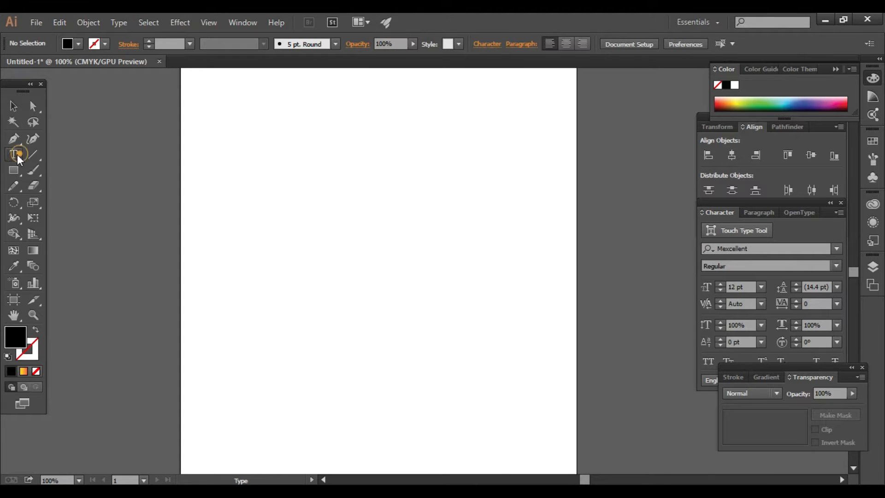
pyautogui.click(339, 258)
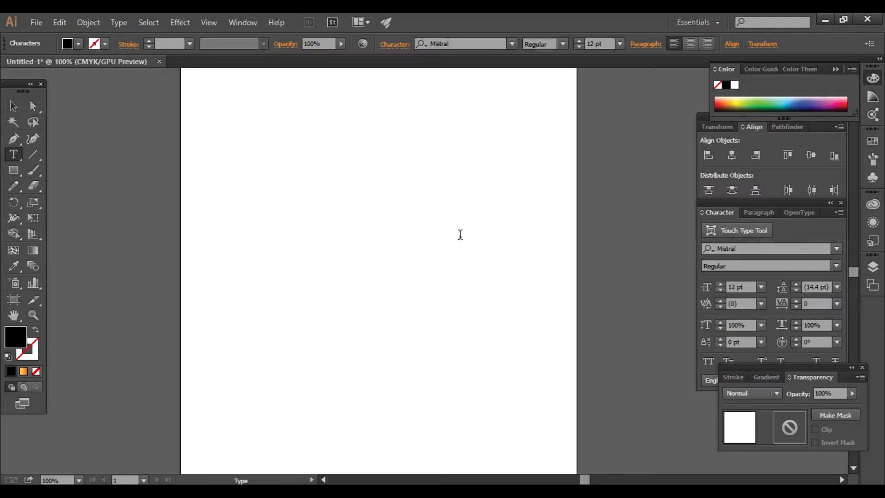
pyautogui.write('AK')
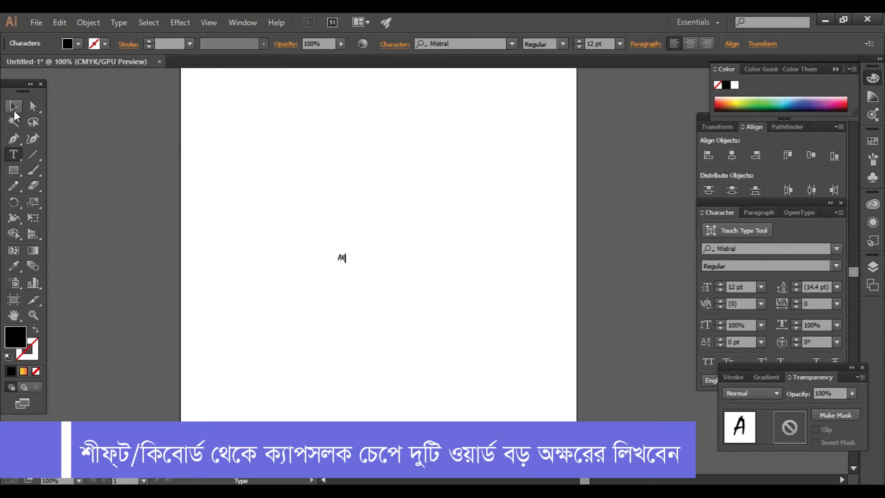
# - Scale the AK text up to about 208.5 pt and place it around the middle of the artboard
pyautogui.click(14, 109)
pyautogui.moveTo(349, 252); pyautogui.dragTo(461, 185)
pyautogui.click(446, 297)
pyautogui.moveTo(406, 254); pyautogui.dragTo(429, 254)
pyautogui.moveTo(484, 287); pyautogui.dragTo(285, 220)
pyautogui.moveTo(508, 273); pyautogui.dragTo(383, 238)
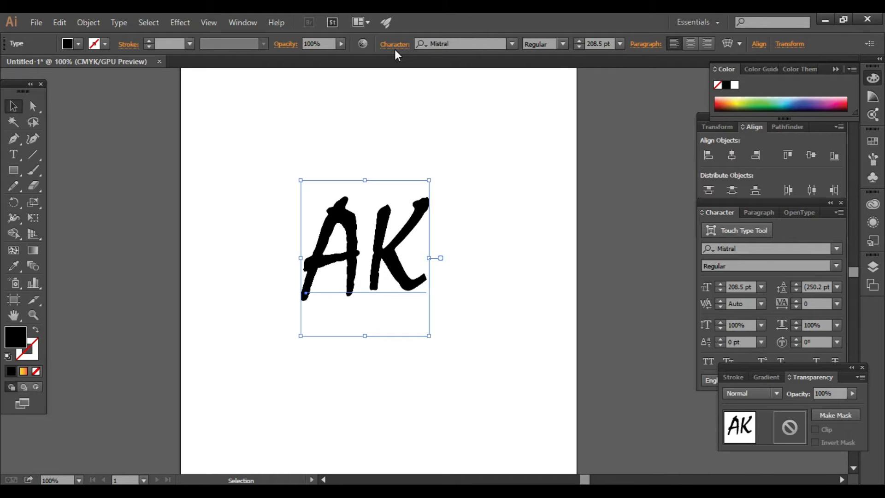
# - Change the font of the AK text to Mexcellent
pyautogui.click(448, 44)
pyautogui.click(468, 44)
pyautogui.doubleClick(484, 44)
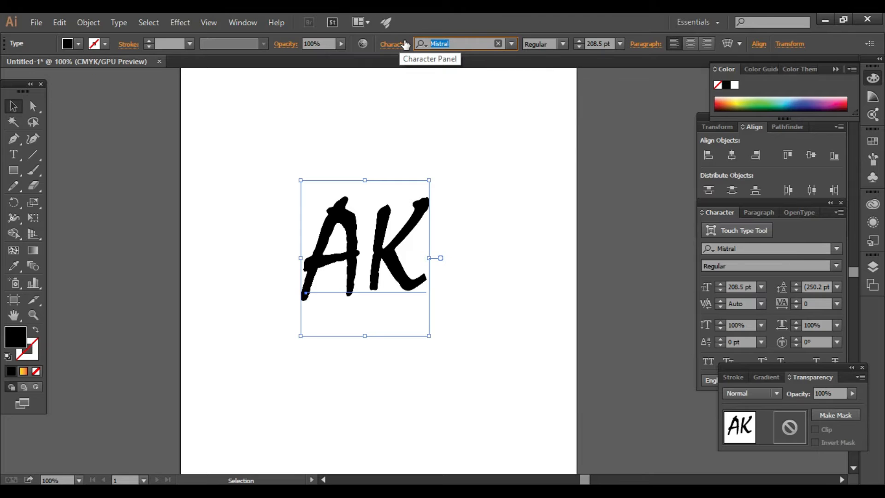
pyautogui.write('mex')
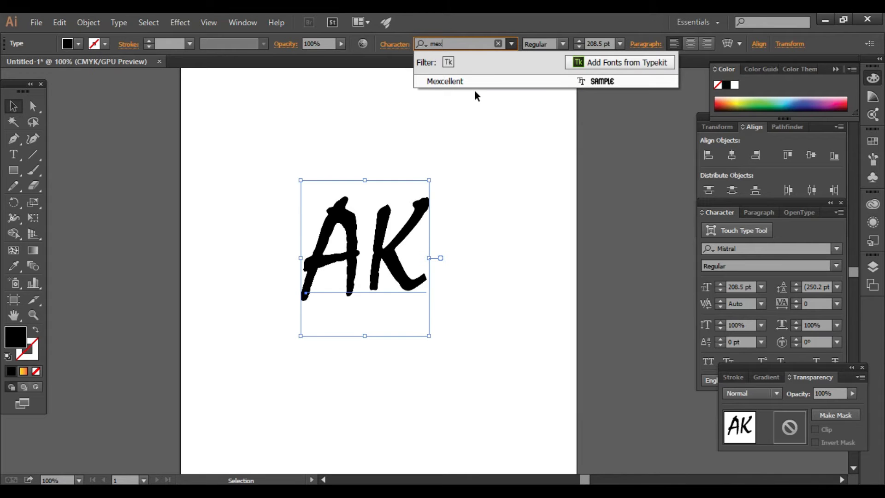
pyautogui.click(445, 82)
pyautogui.moveTo(466, 197); pyautogui.dragTo(298, 284)
pyautogui.moveTo(521, 214); pyautogui.dragTo(335, 319)
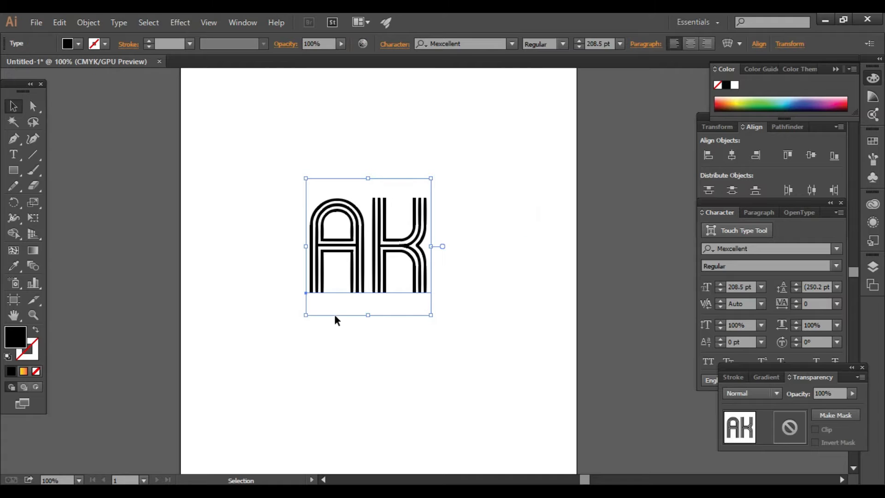
# - Enlarge the AK text proportionally to about 325 pt and shift it slightly down on the artboard
pyautogui.moveTo(431, 178); pyautogui.dragTo(497, 143)
pyautogui.moveTo(404, 250); pyautogui.dragTo(404, 267)
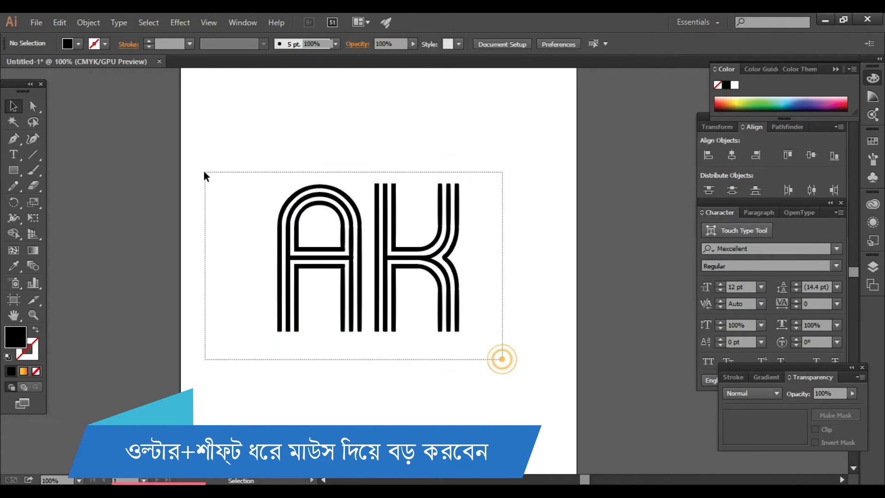
pyautogui.click(253, 184)
pyautogui.moveTo(223, 154); pyautogui.dragTo(251, 200)
pyautogui.click(533, 378)
pyautogui.moveTo(518, 170); pyautogui.dragTo(294, 342)
# - Convert the AK text to outlines and ungroup it into separate letters
pyautogui.rightClick(432, 255)
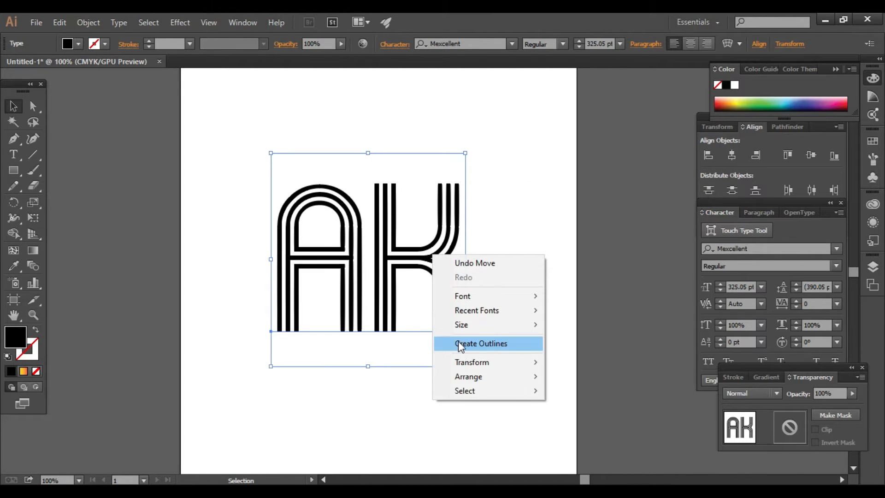
pyautogui.click(487, 352)
pyautogui.rightClick(451, 301)
pyautogui.click(504, 379)
# - Try to move the outlined K and A independently of each other
pyautogui.moveTo(487, 381); pyautogui.dragTo(341, 184)
pyautogui.moveTo(532, 370); pyautogui.dragTo(372, 179)
pyautogui.moveTo(410, 265); pyautogui.dragTo(555, 225)
pyautogui.moveTo(429, 318); pyautogui.dragTo(245, 184)
pyautogui.moveTo(346, 251); pyautogui.dragTo(461, 236)
pyautogui.hotkey('ctrl', 'z')
pyautogui.hotkey('ctrl', 'z')
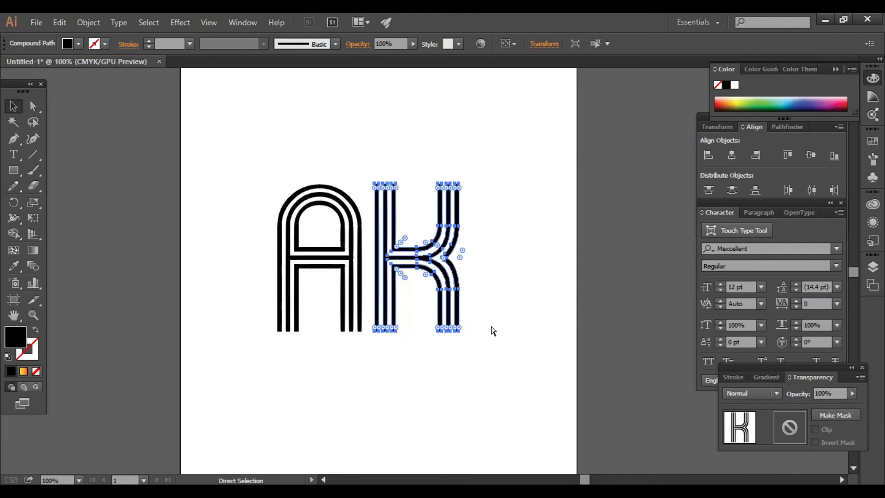
# - Move the K to the right to leave a clear gap beside the A
pyautogui.click(497, 345)
pyautogui.moveTo(503, 372); pyautogui.dragTo(372, 168)
pyautogui.moveTo(429, 277); pyautogui.dragTo(478, 285)
pyautogui.click(339, 362)
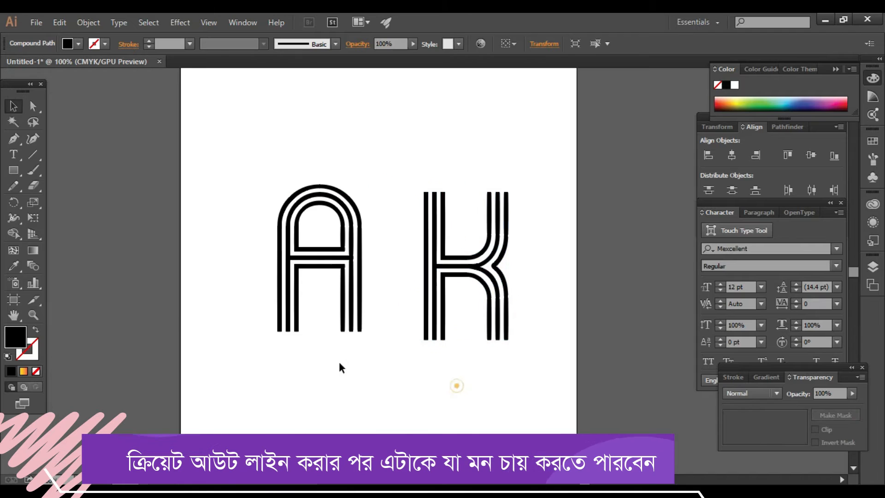
# - Draw a tall, narrow black rectangle covering the three vertical stem lines of the K
pyautogui.click(13, 174)
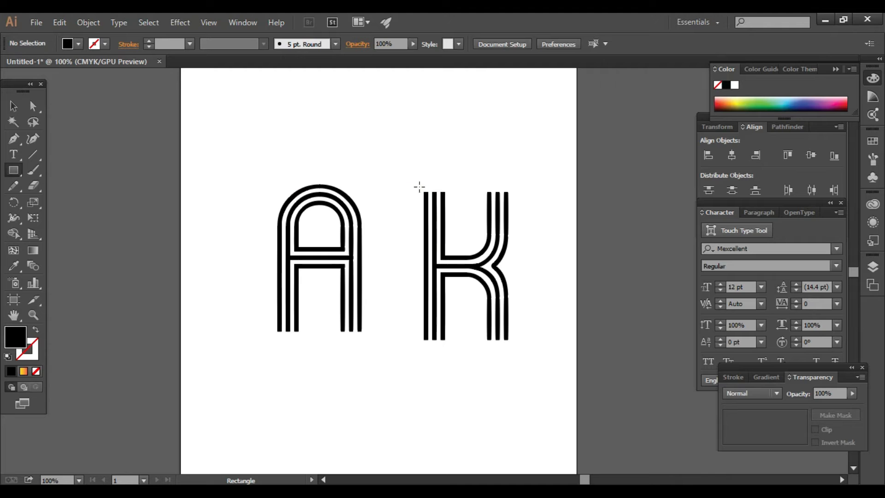
pyautogui.moveTo(421, 188); pyautogui.dragTo(447, 357)
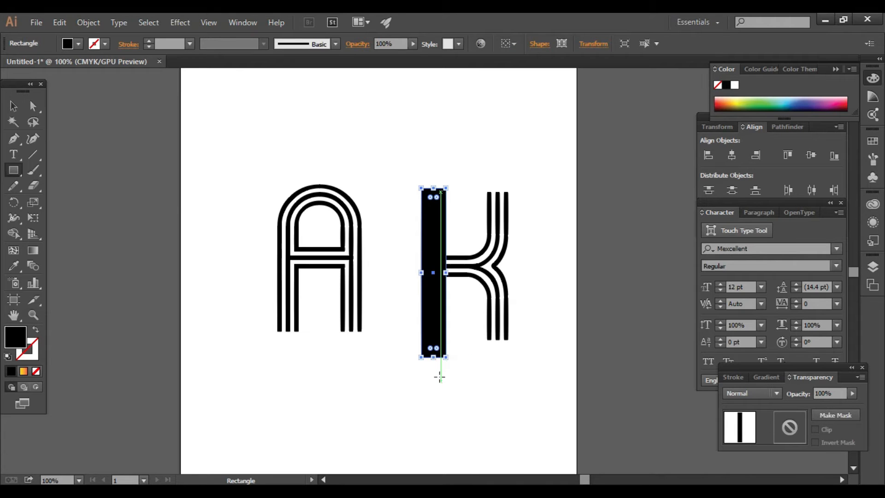
pyautogui.hotkey('ctrl', 'a')
# - Remove the rectangle and the K's vertical stem lines with the Shape Builder tool
pyautogui.click(14, 106)
pyautogui.click(393, 146)
pyautogui.moveTo(393, 144); pyautogui.dragTo(541, 337)
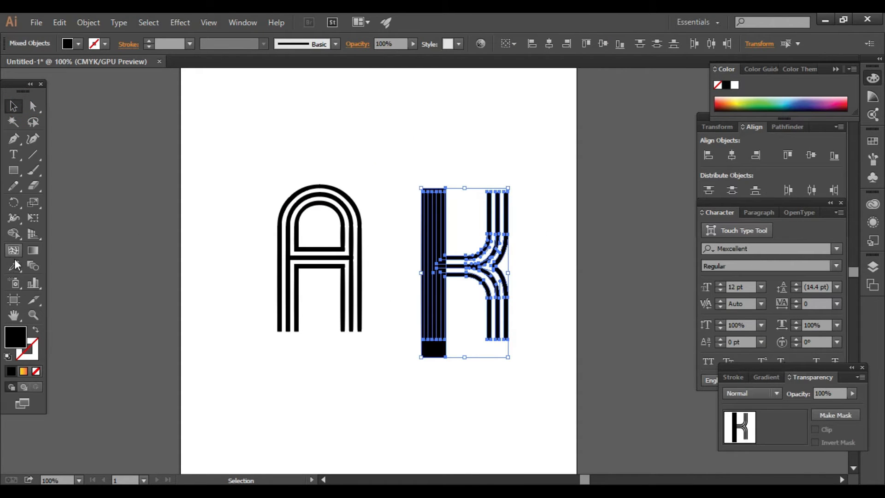
pyautogui.click(14, 234)
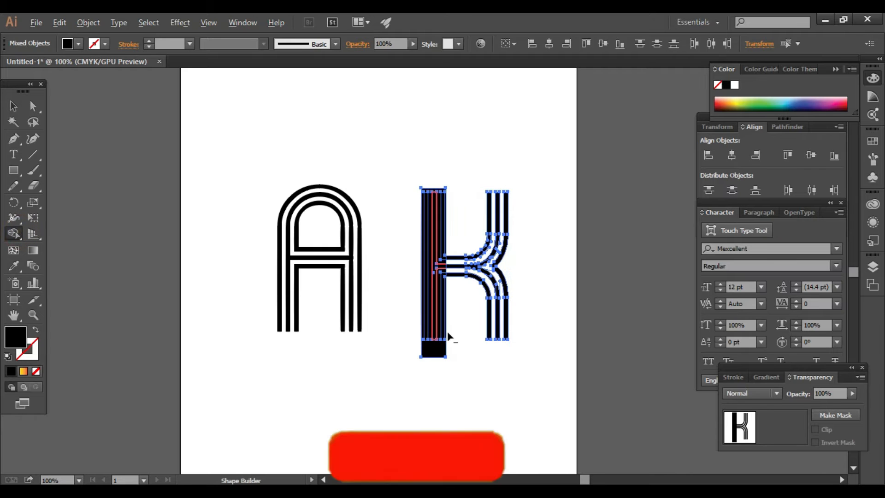
pyautogui.moveTo(459, 324); pyautogui.dragTo(416, 309)
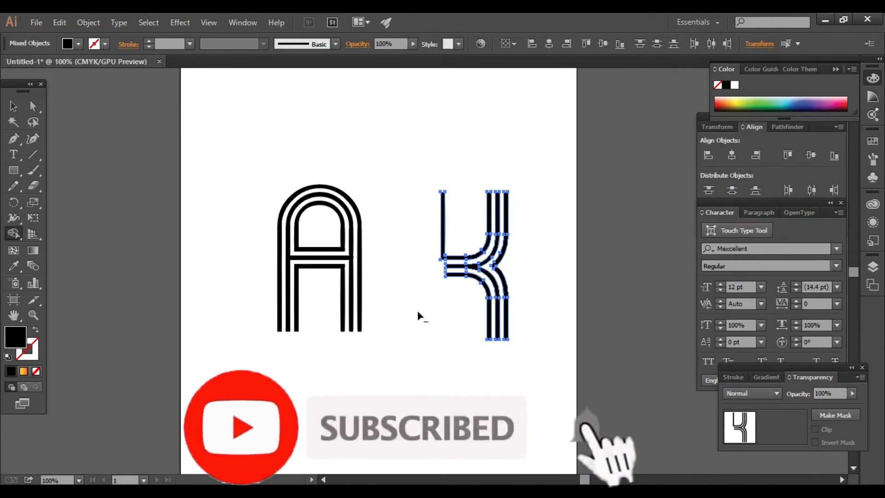
pyautogui.moveTo(466, 211); pyautogui.dragTo(424, 215)
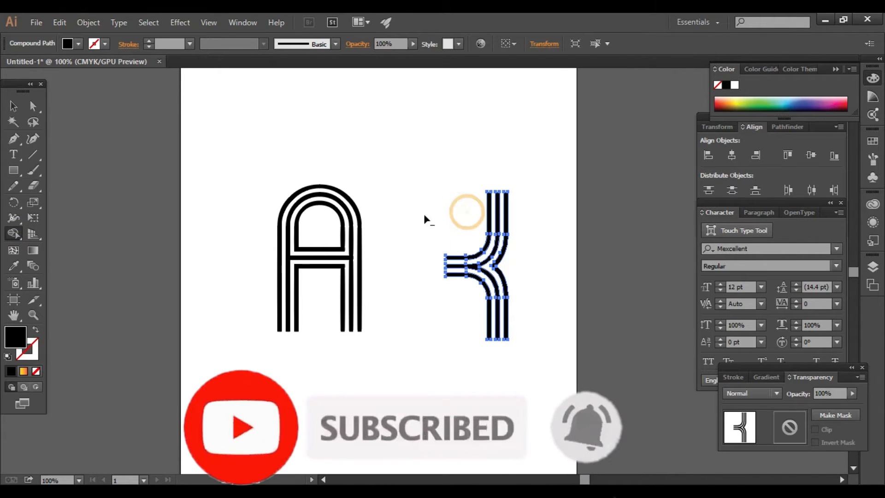
pyautogui.click(13, 106)
pyautogui.click(390, 140)
# - Move the stemless K onto the right leg of the A so its arms overlap the crossbar
pyautogui.moveTo(442, 165); pyautogui.dragTo(403, 283)
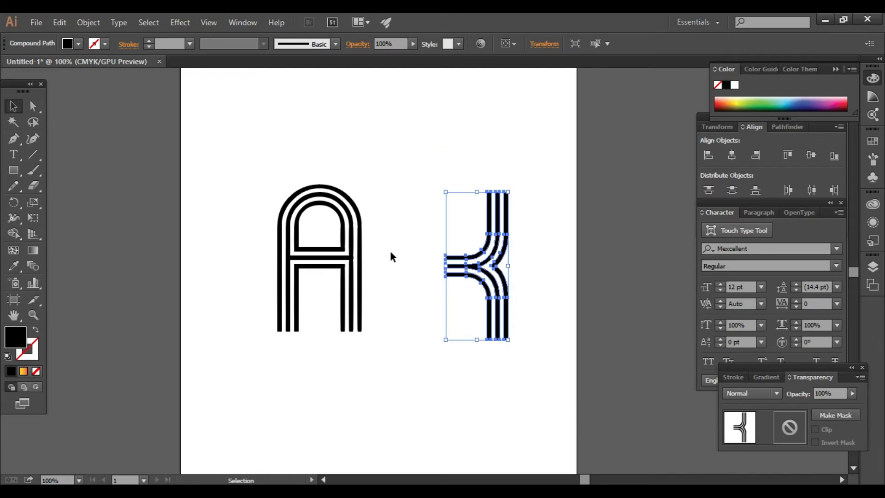
pyautogui.moveTo(560, 394); pyautogui.dragTo(447, 211)
pyautogui.moveTo(500, 269); pyautogui.dragTo(395, 267)
# - Nudge the K upward so its three horizontal arms line up with the A's crossbar lines
pyautogui.hotkey('ctrl', '=')
pyautogui.hotkey('ctrl', '=')
pyautogui.hotkey('ctrl', '=')
pyautogui.hotkey('ctrl', '=')
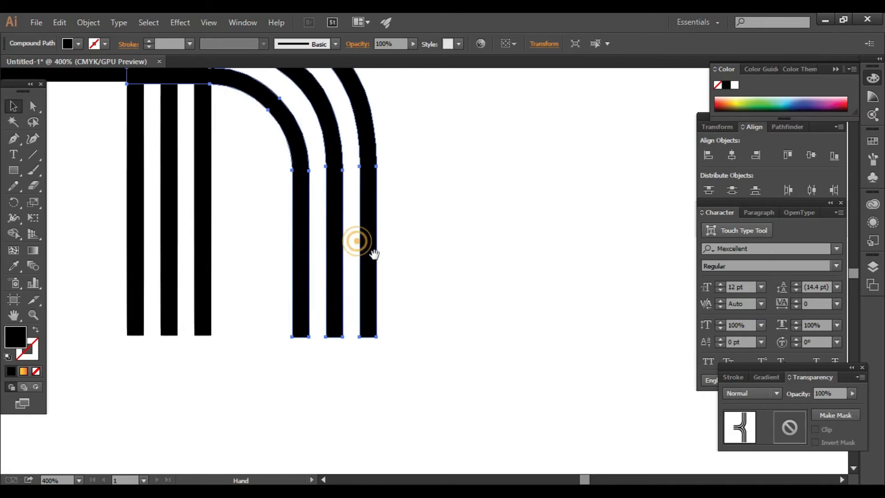
pyautogui.moveTo(477, 373); pyautogui.dragTo(487, 391)
pyautogui.moveTo(534, 283); pyautogui.dragTo(615, 323)
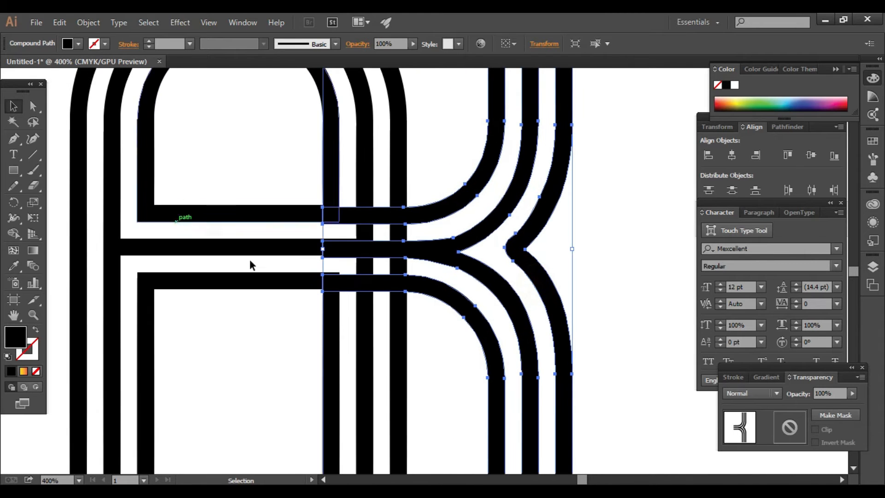
pyautogui.moveTo(444, 361); pyautogui.dragTo(426, 201)
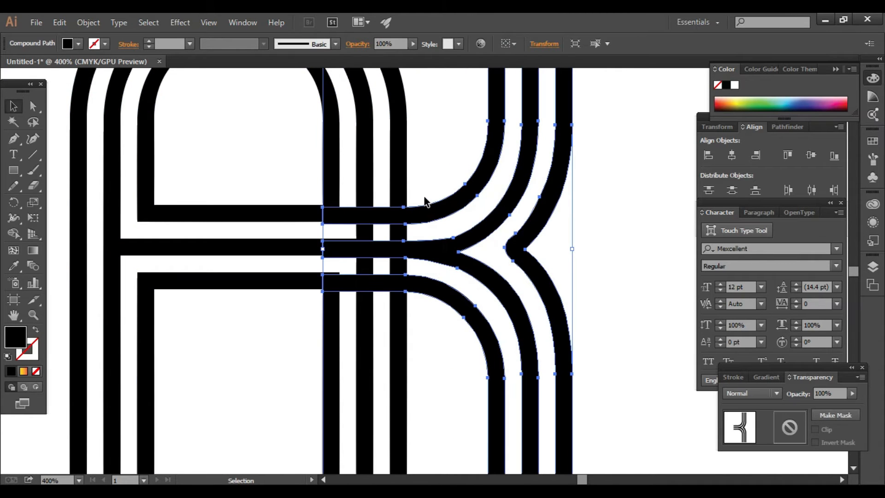
pyautogui.click(597, 277)
pyautogui.moveTo(444, 359)
pyautogui.mouseDown()
pyautogui.moveTo(455, 187)
pyautogui.moveTo(513, 206)
pyautogui.mouseUp()
pyautogui.press('Up')
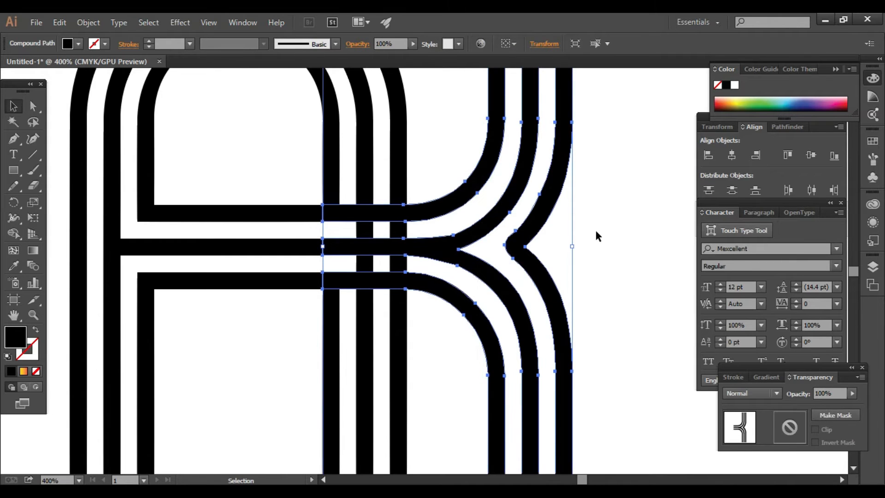
pyautogui.click(621, 248)
# - Nudge the K horizontally to the right until it sits just clear of the A's outer right leg
pyautogui.hotkey('ctrl', '-')
pyautogui.hotkey('ctrl', '-')
pyautogui.moveTo(592, 355); pyautogui.dragTo(461, 139)
pyautogui.press('Right')
pyautogui.press('Right')
pyautogui.press('Right')
pyautogui.press('Right')
pyautogui.press('Right')
pyautogui.press('Right')
pyautogui.press('Right')
pyautogui.press('Right')
pyautogui.press('Right')
pyautogui.press('Right')
pyautogui.press('Right')
pyautogui.press('Right')
pyautogui.press('Right')
pyautogui.press('Right')
pyautogui.press('Right')
pyautogui.press('Right')
pyautogui.press('Right')
pyautogui.press('Right')
pyautogui.press('Right')
pyautogui.press('Right')
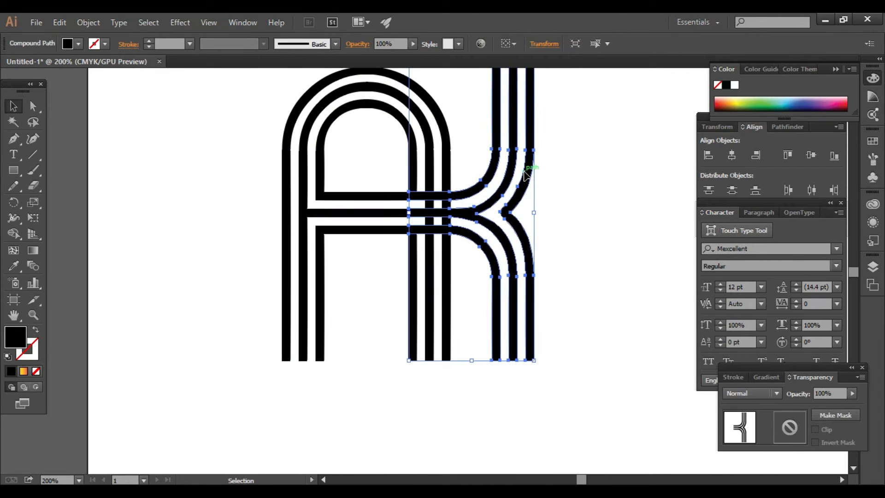
pyautogui.press('Right')
pyautogui.press('Right')
pyautogui.press('Right')
pyautogui.press('Right')
pyautogui.press('Right')
pyautogui.press('Right')
pyautogui.press('Right')
pyautogui.press('Right')
pyautogui.press('Right')
pyautogui.press('Right')
pyautogui.press('Right')
pyautogui.press('Right')
pyautogui.press('Right')
pyautogui.press('Right')
pyautogui.press('Right')
pyautogui.press('Right')
pyautogui.press('Right')
pyautogui.press('Right')
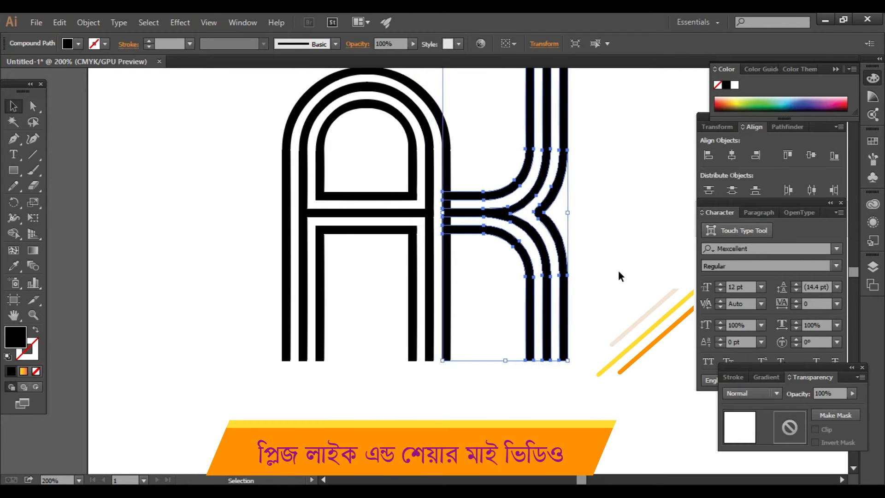
pyautogui.press('Right')
pyautogui.click(637, 305)
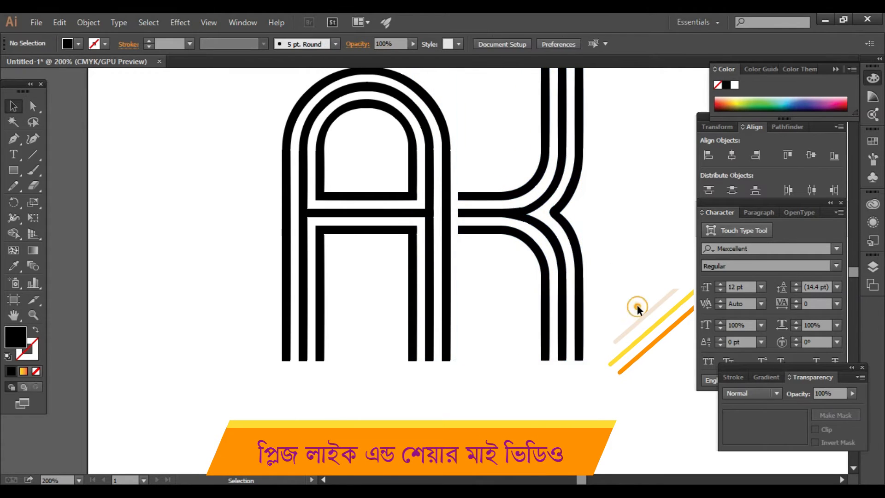
# - Draw a black rectangle covering the straight left ends of the K's three horizontal arms
pyautogui.hotkey('ctrl', '0')
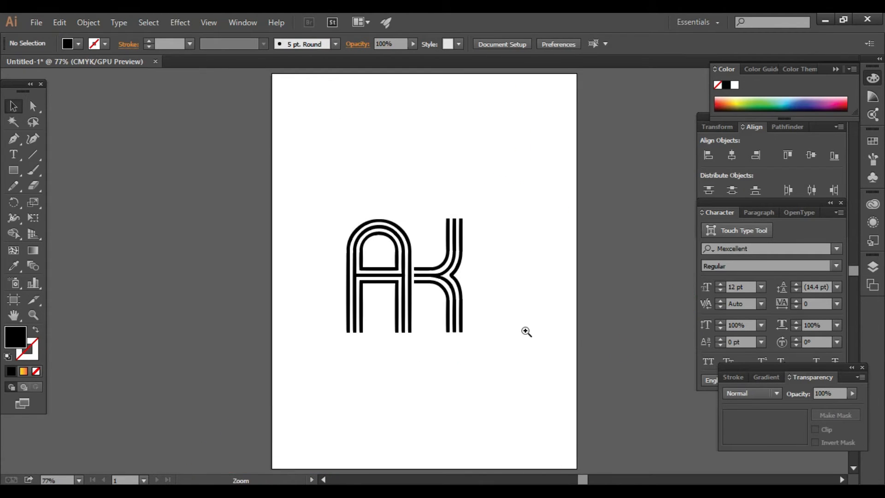
pyautogui.keyDown('ctrl'); pyautogui.click(527, 331); pyautogui.keyUp('ctrl')
pyautogui.moveTo(476, 283); pyautogui.dragTo(540, 336)
pyautogui.keyDown('ctrl'); pyautogui.click(464, 310); pyautogui.keyUp('ctrl')
pyautogui.moveTo(454, 297); pyautogui.dragTo(573, 363)
pyautogui.keyDown('ctrl'); pyautogui.click(528, 342); pyautogui.keyUp('ctrl')
pyautogui.moveTo(455, 286); pyautogui.dragTo(594, 364)
pyautogui.moveTo(556, 383); pyautogui.dragTo(405, 171)
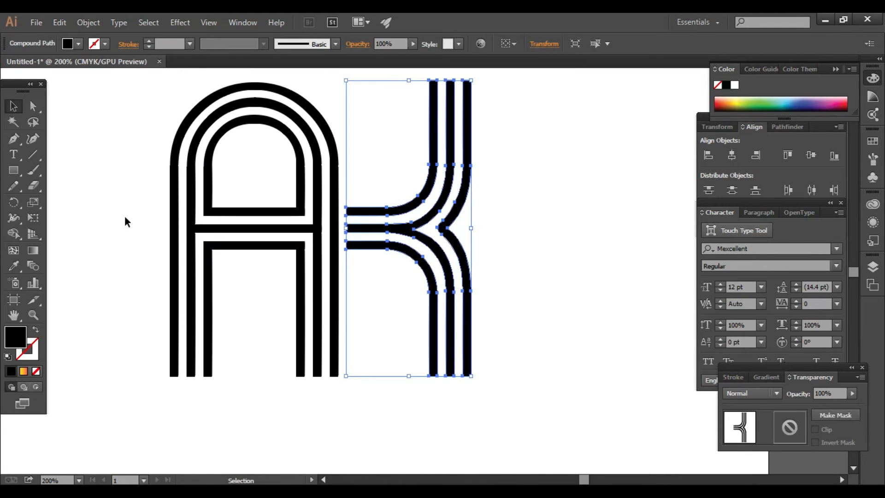
pyautogui.click(87, 206)
pyautogui.click(12, 170)
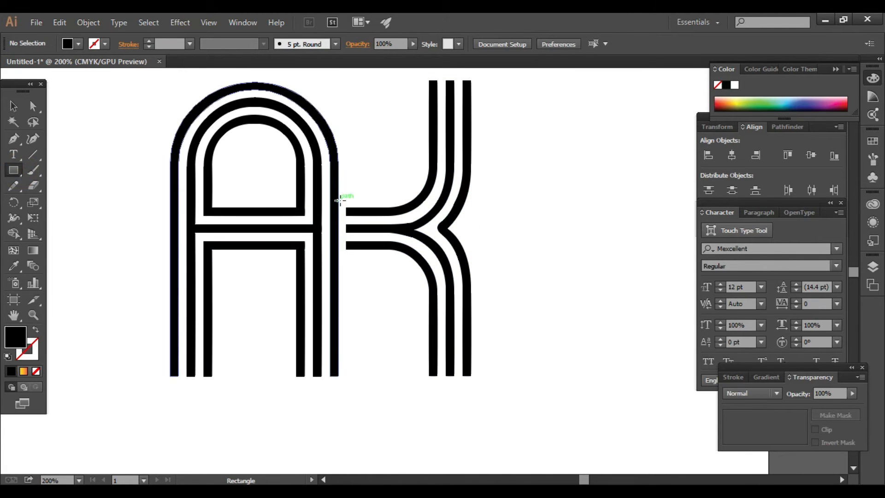
pyautogui.moveTo(347, 192); pyautogui.dragTo(392, 267)
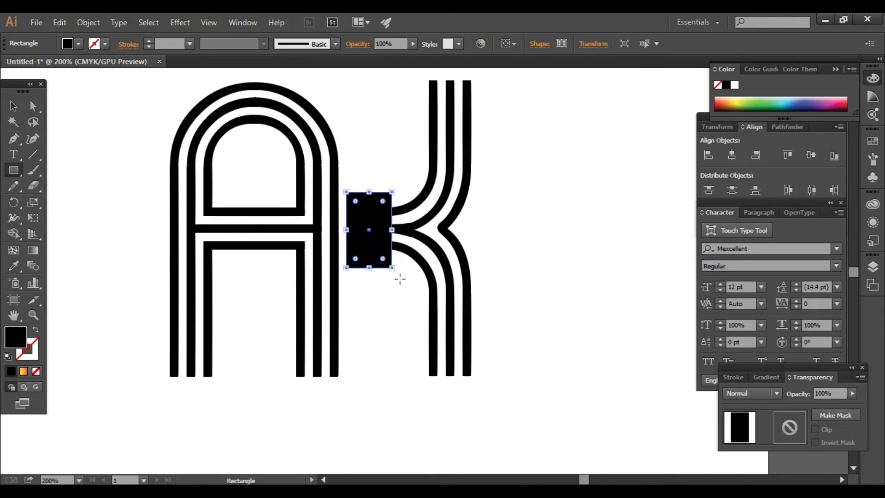
# - Remove the rectangle and the covered straight arm ends of the K with the Shape Builder tool
pyautogui.click(10, 109)
pyautogui.click(574, 328)
pyautogui.moveTo(566, 346); pyautogui.dragTo(359, 151)
pyautogui.click(14, 233)
pyautogui.moveTo(375, 305)
pyautogui.mouseDown()
pyautogui.moveTo(355, 174)
pyautogui.moveTo(386, 253)
pyautogui.mouseUp()
pyautogui.click(14, 105)
pyautogui.click(581, 261)
# - Move the shortened K left so its curved arms meet the outer right leg of the A
pyautogui.moveTo(555, 405); pyautogui.dragTo(394, 238)
pyautogui.click(528, 276)
pyautogui.moveTo(514, 406); pyautogui.dragTo(463, 329)
pyautogui.moveTo(417, 288); pyautogui.dragTo(517, 348)
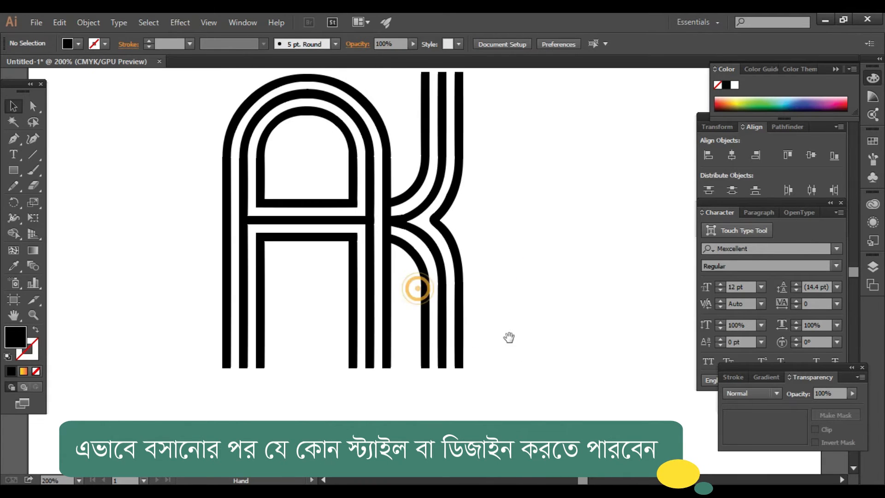
# - Draw a black rectangle about 18 by 44 pt across the middle of the A's three crossbar lines
pyautogui.scroll(1, 545, 350)
pyautogui.moveTo(498, 295); pyautogui.dragTo(546, 350)
pyautogui.moveTo(461, 328); pyautogui.dragTo(548, 341)
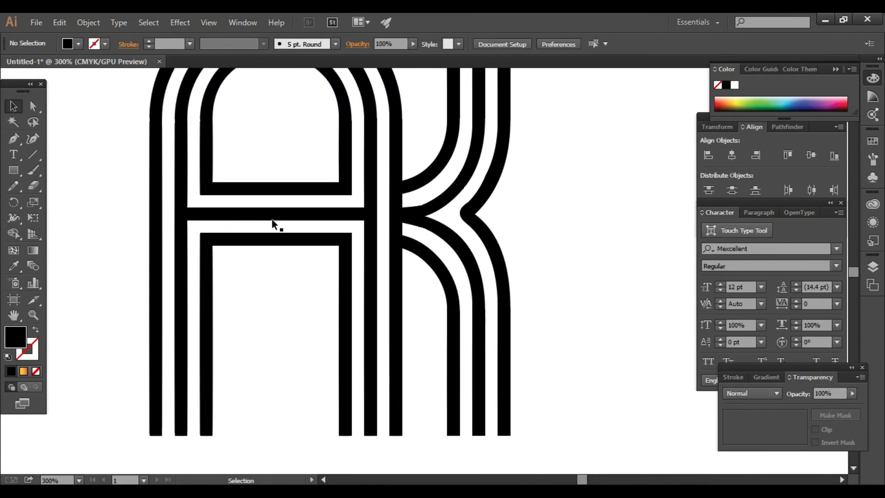
pyautogui.moveTo(352, 331); pyautogui.dragTo(417, 372)
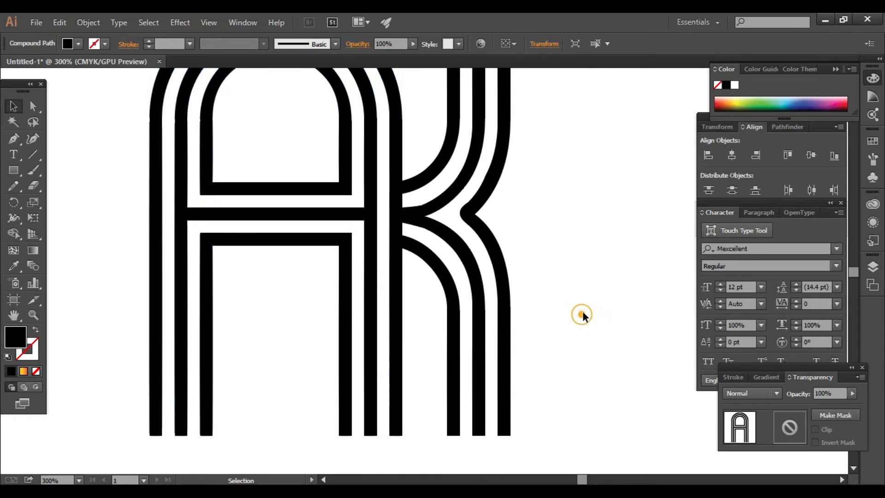
pyautogui.click(583, 312)
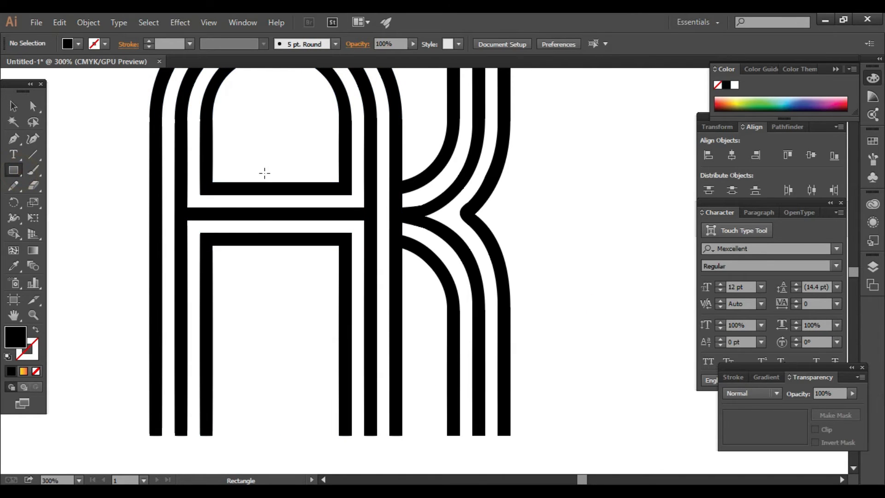
pyautogui.moveTo(253, 170); pyautogui.dragTo(288, 255)
pyautogui.click(14, 107)
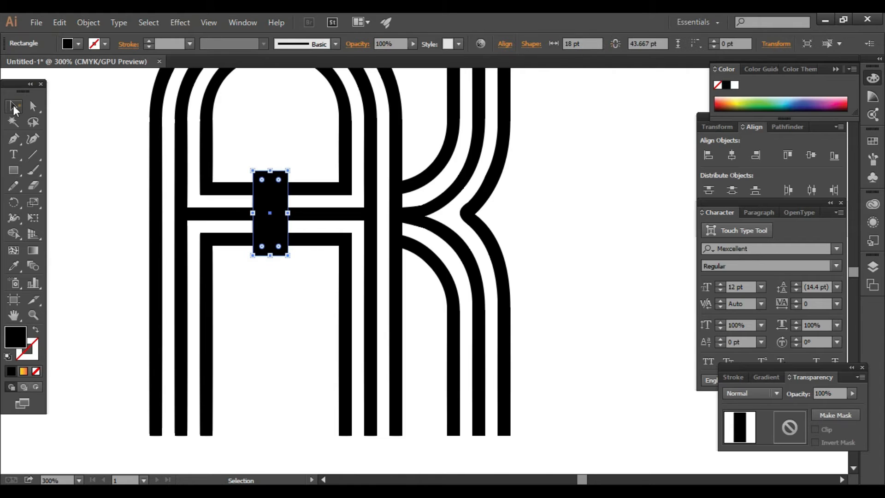
# - Remove the rectangle and the crossbar pieces it covers from the A with the Shape Builder tool, leaving a central gap
pyautogui.moveTo(105, 250)
pyautogui.mouseDown()
pyautogui.moveTo(354, 308)
pyautogui.moveTo(406, 337)
pyautogui.moveTo(393, 351)
pyautogui.mouseUp()
pyautogui.click(18, 235)
pyautogui.moveTo(274, 157)
pyautogui.mouseDown()
pyautogui.moveTo(270, 189)
pyautogui.moveTo(288, 287)
pyautogui.mouseUp()
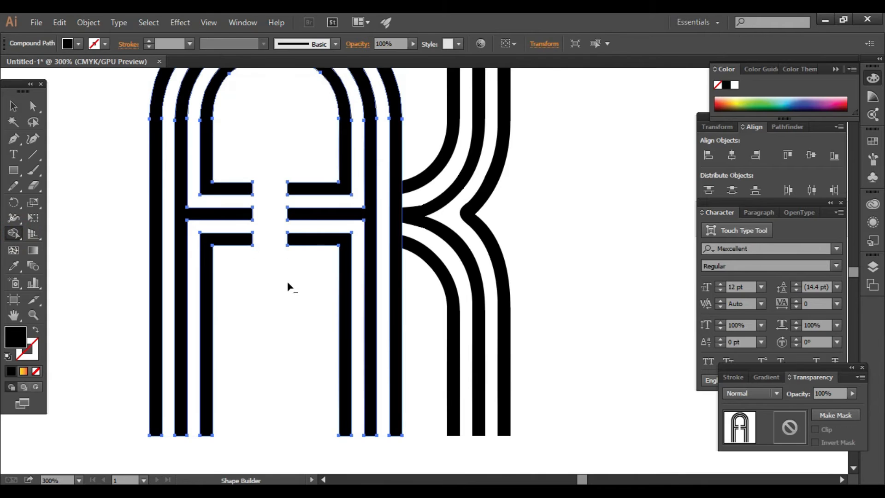
pyautogui.press('v')
pyautogui.click(613, 240)
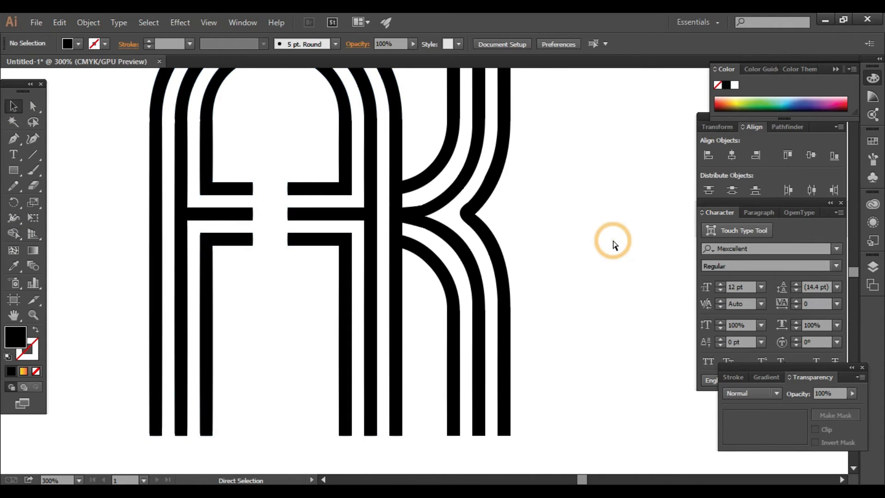
# - Fill the K with a solid medium blue swatch
pyautogui.hotkey('ctrl', '0')
pyautogui.scroll(3, 450, 340)
pyautogui.moveTo(450, 342); pyautogui.dragTo(357, 176)
pyautogui.click(487, 305)
pyautogui.moveTo(454, 359); pyautogui.dragTo(363, 193)
pyautogui.click(79, 43)
pyautogui.click(104, 77)
pyautogui.click(481, 261)
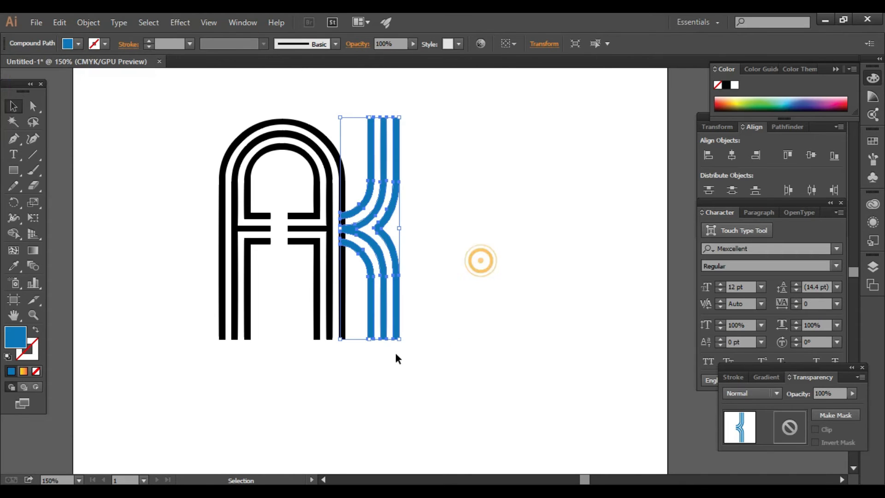
# - Fill the A with the same medium blue as the K
pyautogui.moveTo(340, 365)
pyautogui.mouseDown()
pyautogui.moveTo(300, 306)
pyautogui.moveTo(199, 263)
pyautogui.mouseUp()
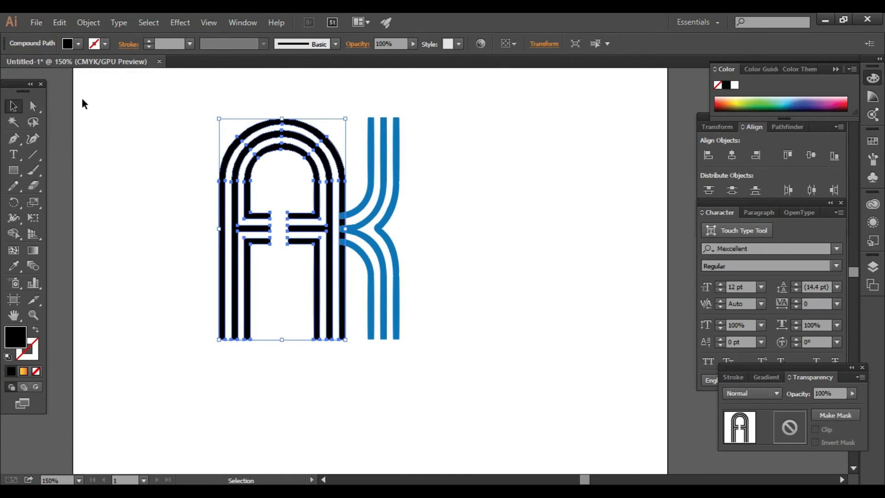
pyautogui.click(80, 44)
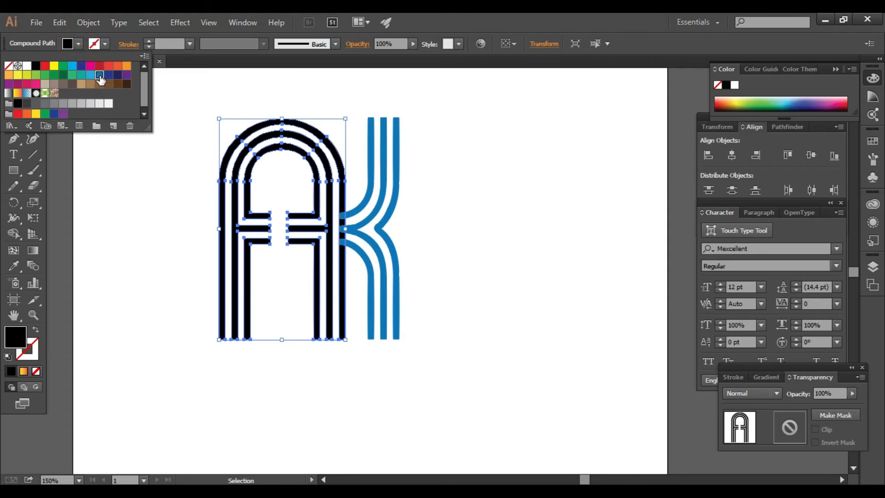
pyautogui.click(101, 81)
pyautogui.click(514, 302)
# - Fill the A with the yellow-to-red gradient swatch
pyautogui.moveTo(330, 358); pyautogui.dragTo(180, 268)
pyautogui.click(94, 44)
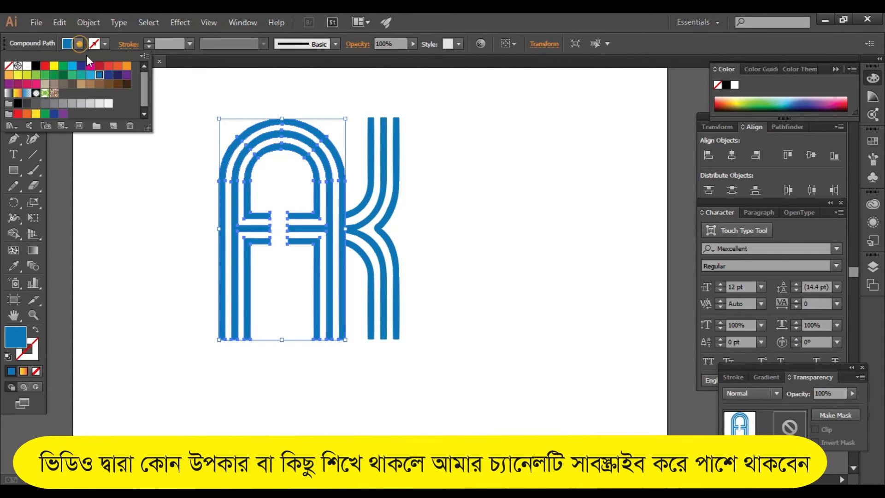
pyautogui.click(17, 94)
pyautogui.click(530, 322)
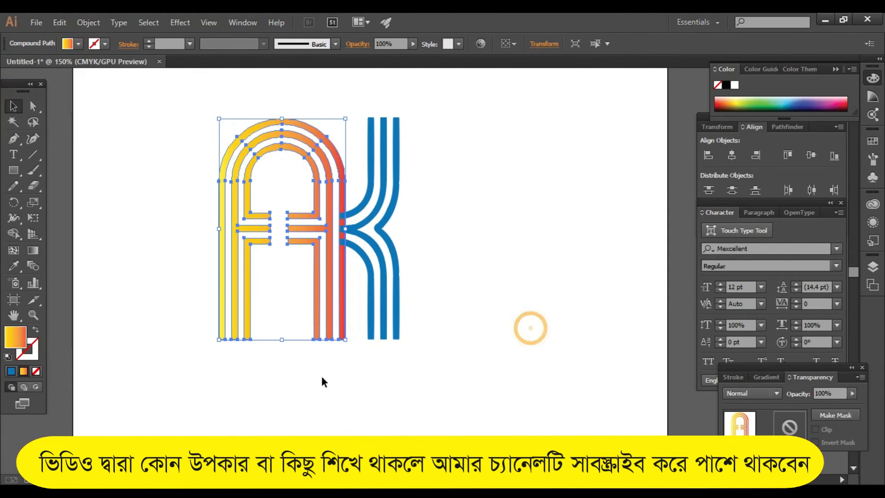
pyautogui.click(321, 373)
# - Bring the A to the front so its outer leg covers the ends of the K's arms
pyautogui.moveTo(347, 345); pyautogui.dragTo(175, 273)
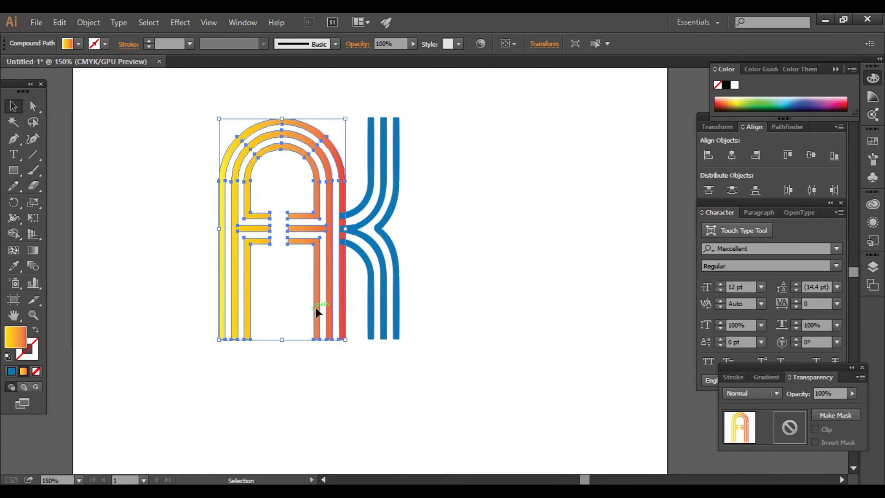
pyautogui.rightClick(316, 308)
pyautogui.moveTo(385, 402)
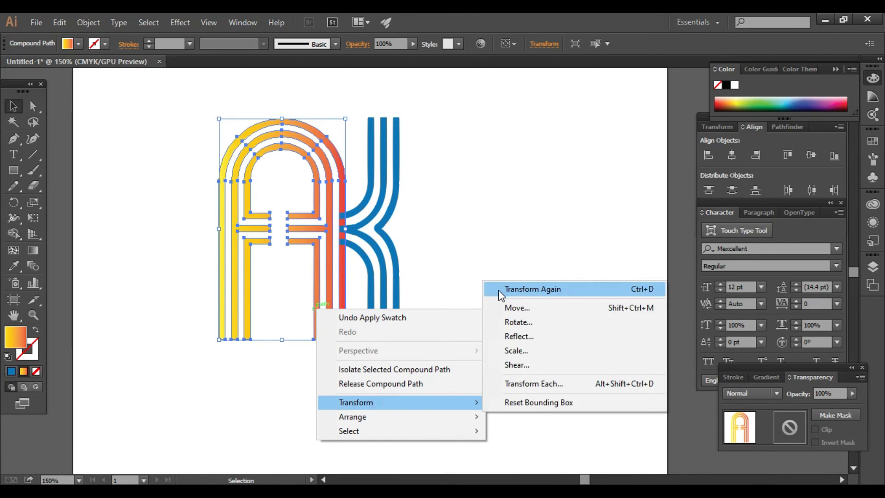
pyautogui.moveTo(421, 417)
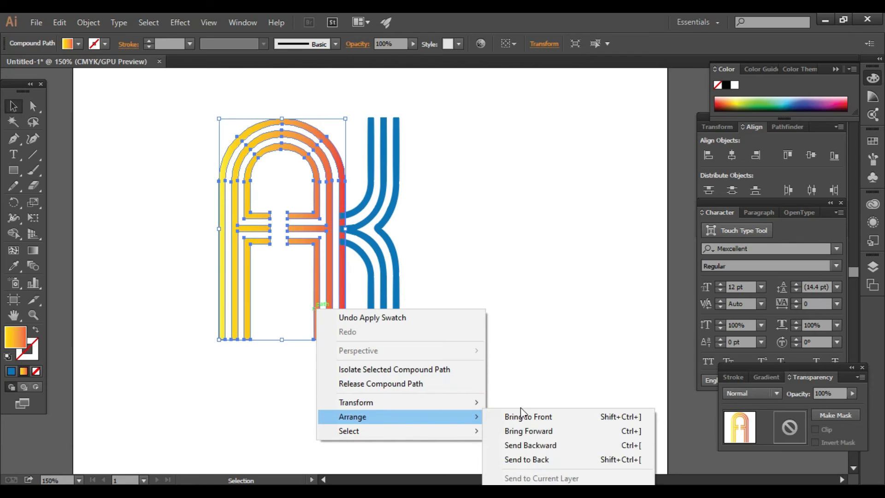
pyautogui.click(511, 417)
pyautogui.click(472, 366)
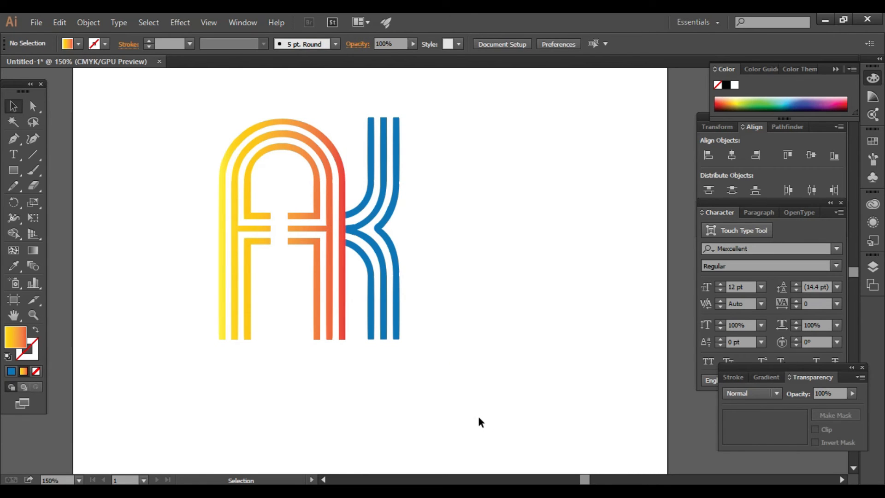
# - Fill the K with the Fading Sky gradient swatch
pyautogui.moveTo(426, 392); pyautogui.dragTo(364, 289)
pyautogui.click(78, 44)
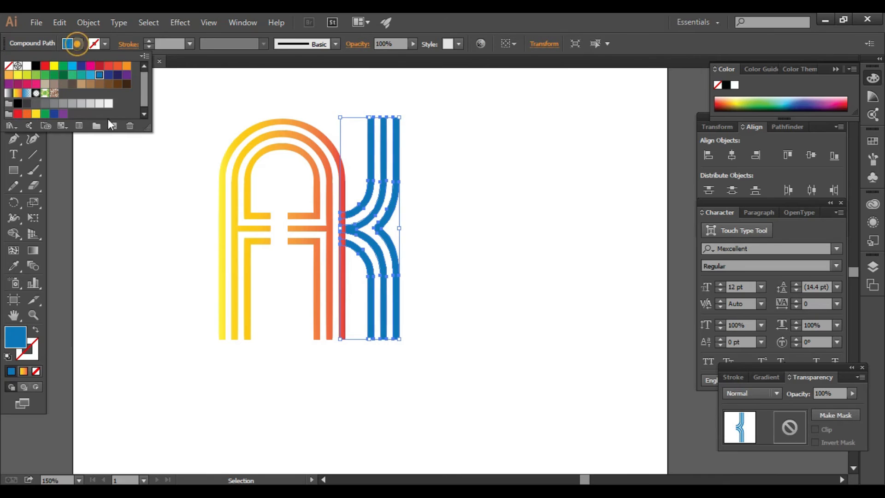
pyautogui.click(27, 93)
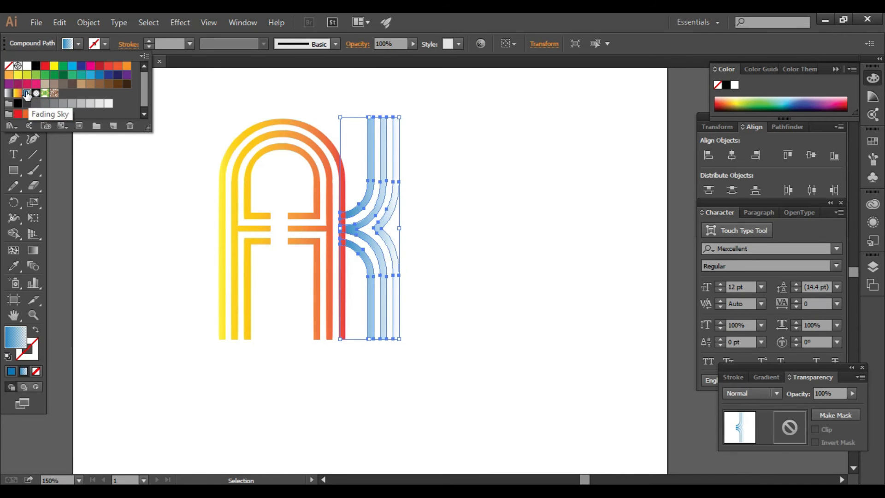
pyautogui.click(442, 254)
pyautogui.click(462, 263)
# - Fill the K with the same yellow-to-red gradient as the A
pyautogui.moveTo(465, 353); pyautogui.dragTo(360, 173)
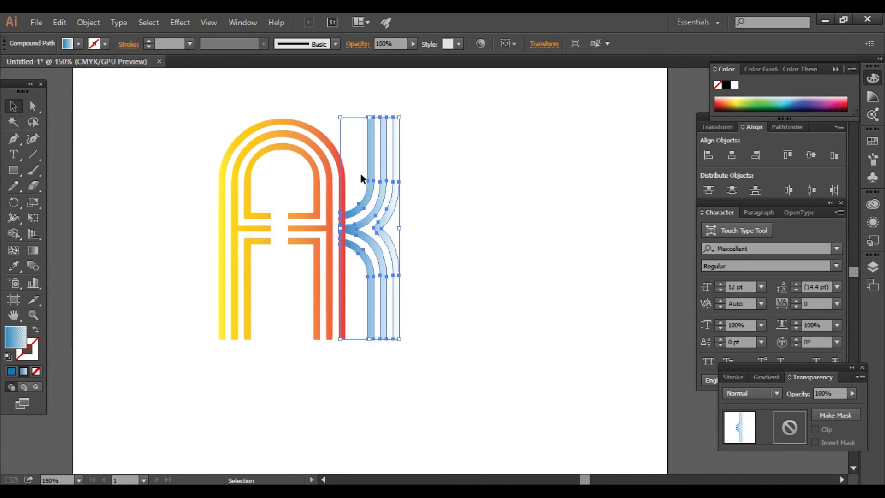
pyautogui.click(79, 44)
pyautogui.click(20, 95)
pyautogui.click(489, 258)
pyautogui.click(477, 283)
# - Fill the K with a solid orange-red swatch that matches the red end of the A's gradient
pyautogui.moveTo(433, 367); pyautogui.dragTo(355, 165)
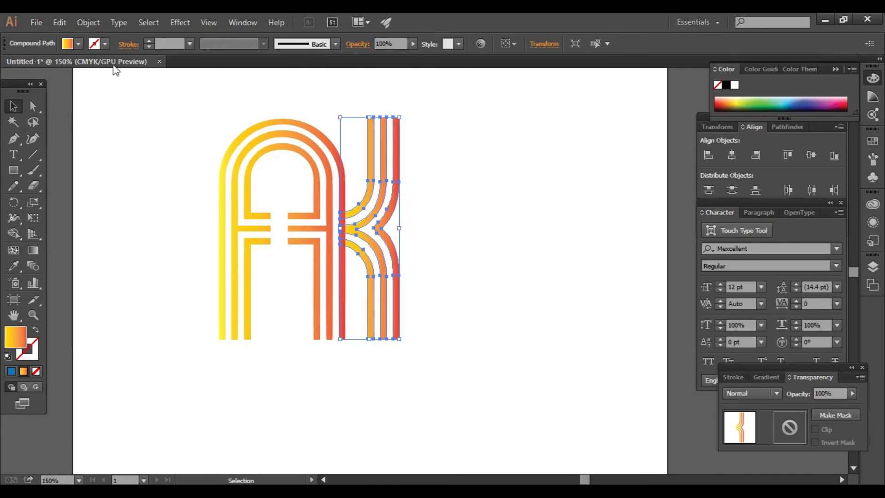
pyautogui.click(80, 44)
pyautogui.click(126, 68)
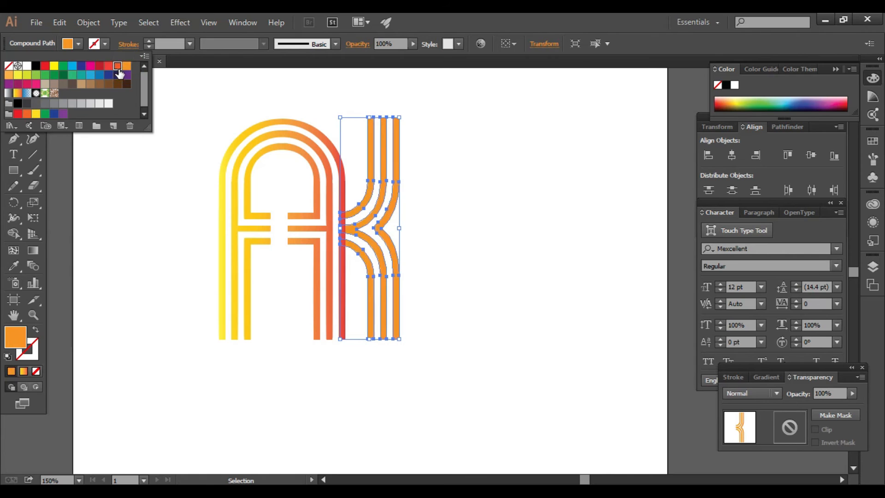
pyautogui.click(117, 66)
pyautogui.click(463, 275)
pyautogui.click(496, 349)
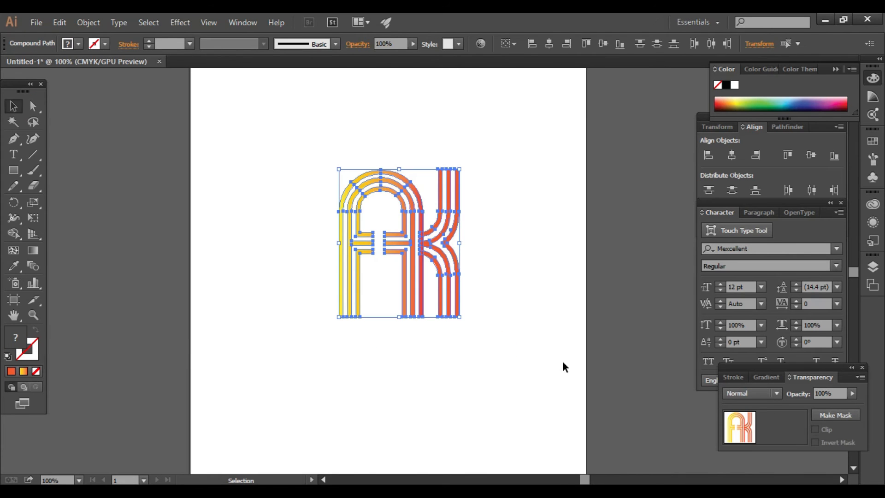
# - Place a copy of the AK monogram at the artboard's left edge and delete the original
pyautogui.moveTo(417, 245); pyautogui.dragTo(256, 279)
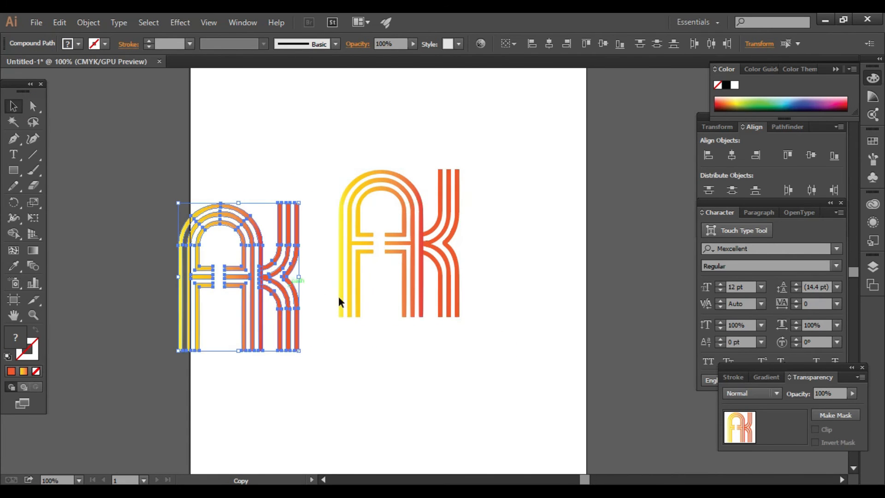
pyautogui.moveTo(530, 367); pyautogui.dragTo(349, 157)
pyautogui.press('Delete')
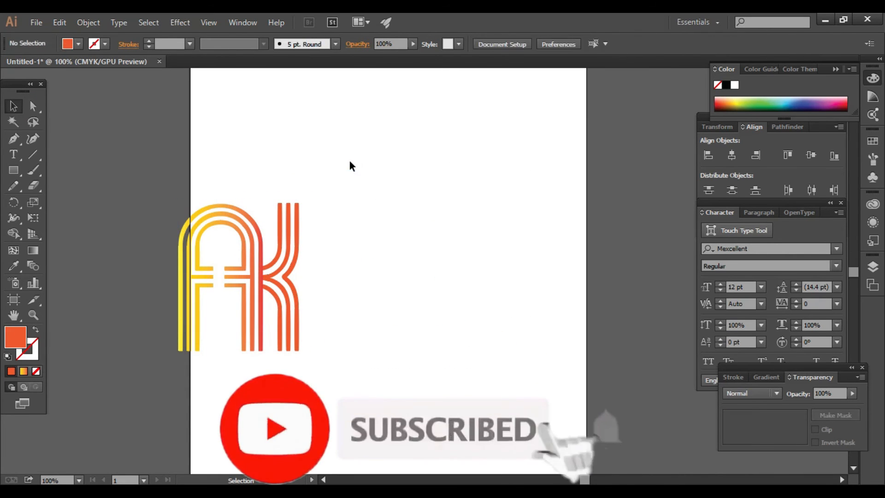
# - Draw a rectangle about 272 by 253 pt to the right of the monogram and fill it with dark magenta
pyautogui.click(13, 170)
pyautogui.moveTo(352, 168); pyautogui.dragTo(527, 332)
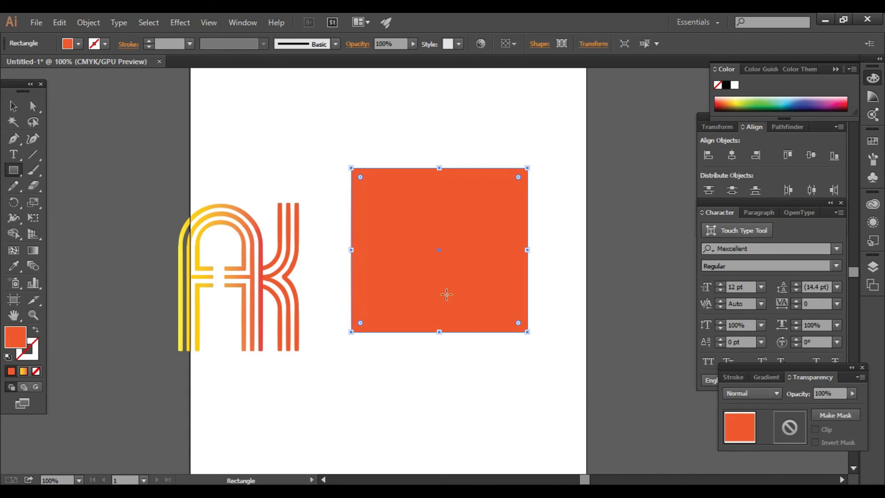
pyautogui.click(21, 106)
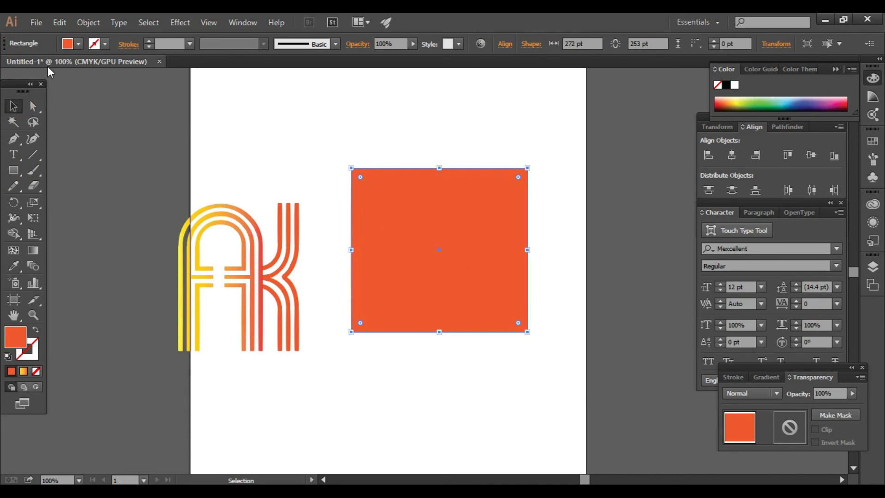
pyautogui.click(78, 43)
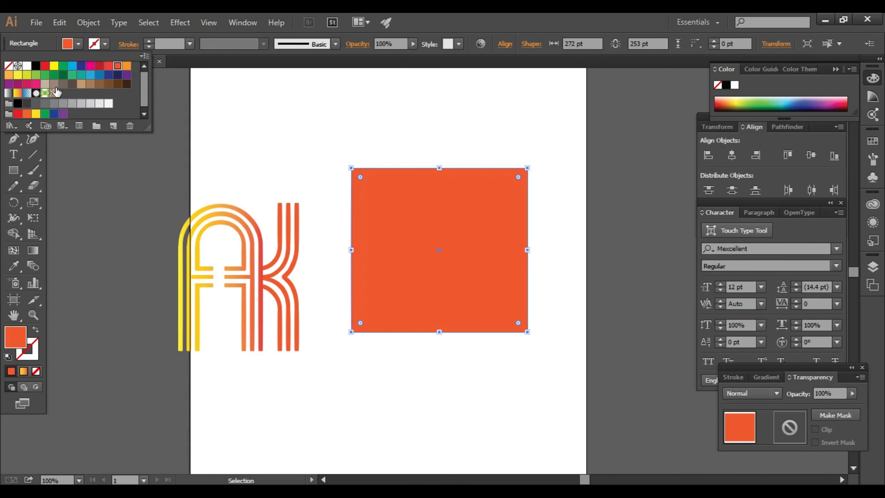
pyautogui.click(25, 86)
pyautogui.click(266, 123)
# - Group the A and K and move the monogram onto the magenta rectangle
pyautogui.moveTo(125, 166); pyautogui.dragTo(268, 265)
pyautogui.moveTo(138, 142); pyautogui.dragTo(323, 359)
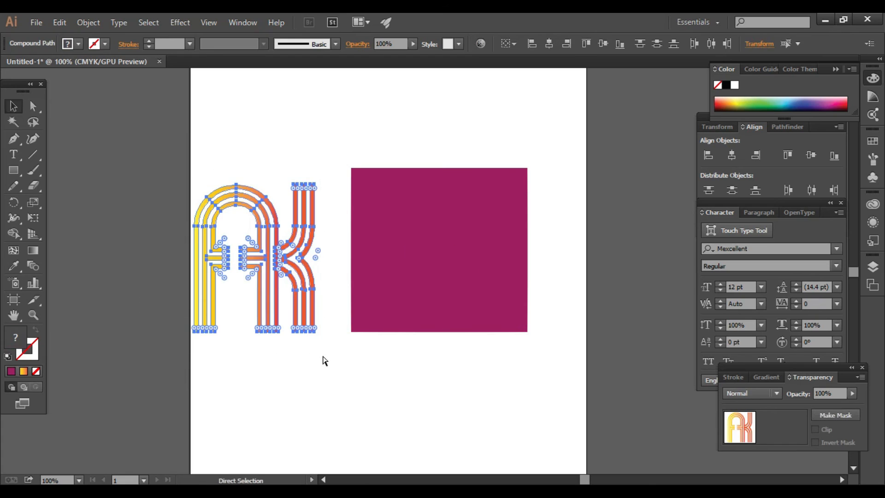
pyautogui.moveTo(281, 279); pyautogui.dragTo(460, 273)
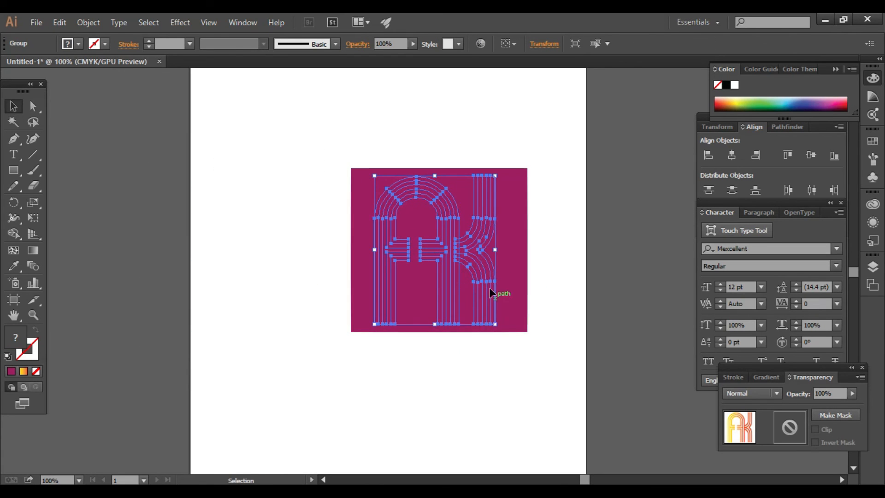
# - Bring the grouped monogram to the front of the magenta rectangle
pyautogui.rightClick(474, 269)
pyautogui.moveTo(598, 383)
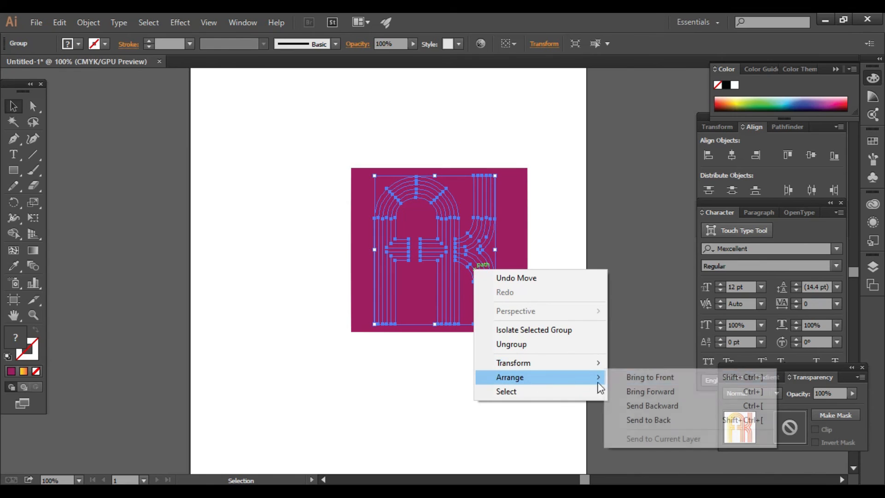
pyautogui.click(626, 377)
pyautogui.click(563, 377)
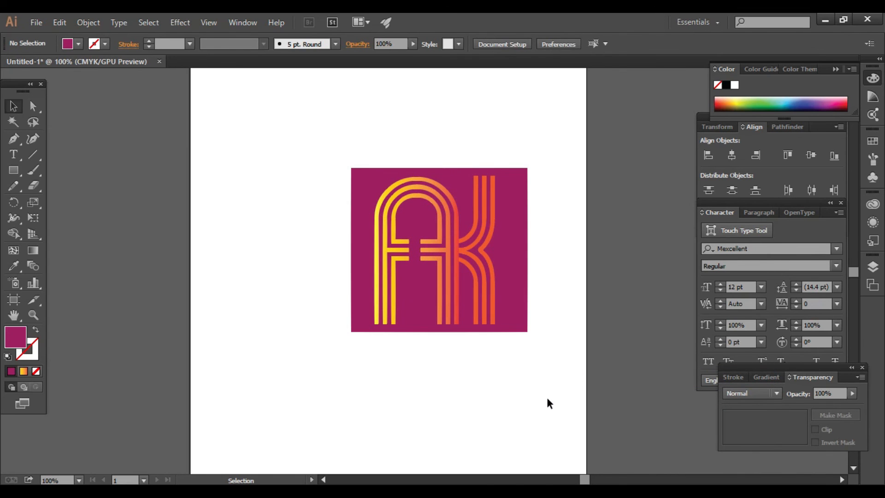
# - Center the grouped monogram on the magenta rectangle
pyautogui.moveTo(540, 375); pyautogui.dragTo(238, 144)
pyautogui.click(544, 380)
pyautogui.hotkey('ctrl', 'a')
# - Fill the background rectangle with medium gray
pyautogui.moveTo(559, 395); pyautogui.dragTo(520, 286)
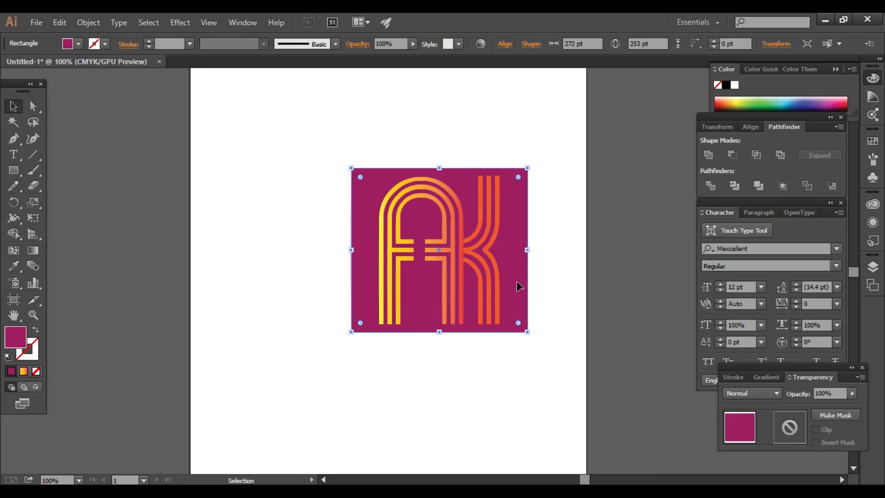
pyautogui.click(78, 44)
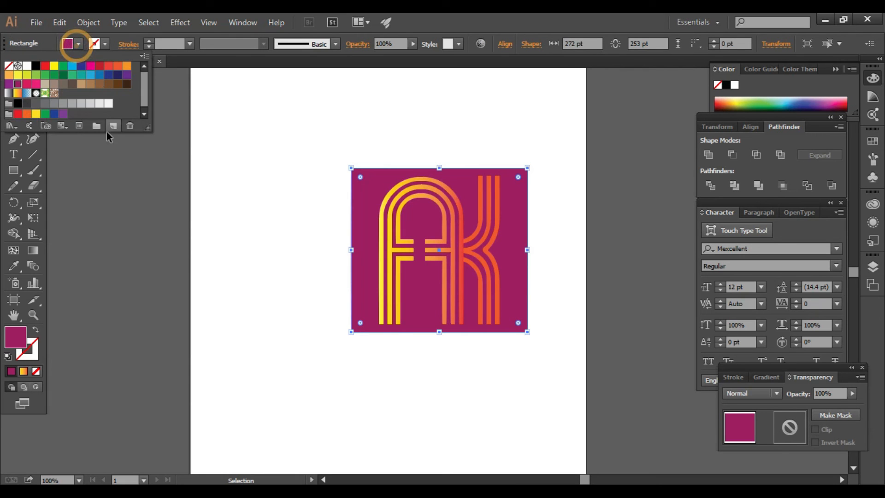
pyautogui.click(54, 103)
pyautogui.click(555, 334)
# - Fill the background rectangle behind the monogram with dark blue
pyautogui.moveTo(553, 377); pyautogui.dragTo(516, 308)
pyautogui.click(79, 44)
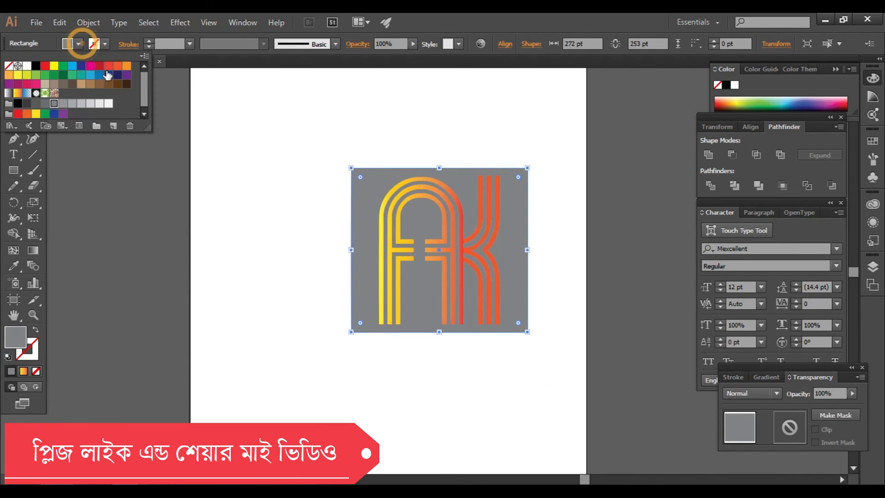
pyautogui.click(108, 75)
pyautogui.click(530, 359)
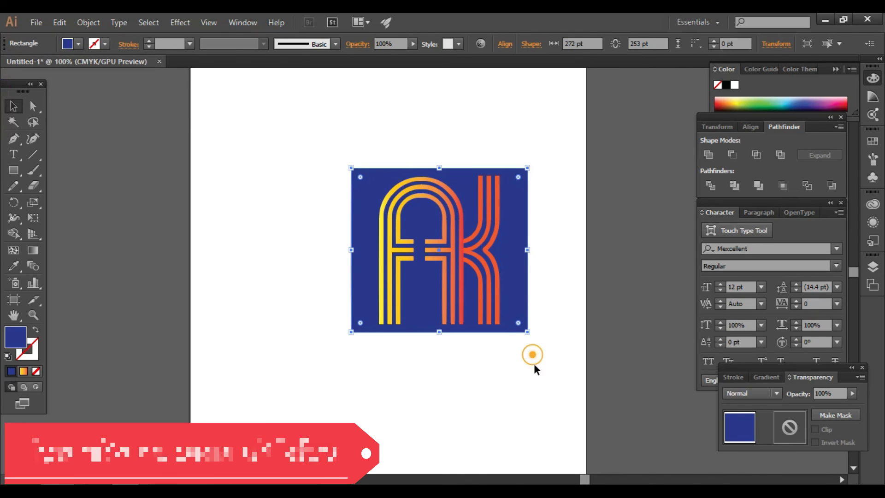
pyautogui.click(528, 362)
pyautogui.moveTo(537, 364); pyautogui.dragTo(524, 277)
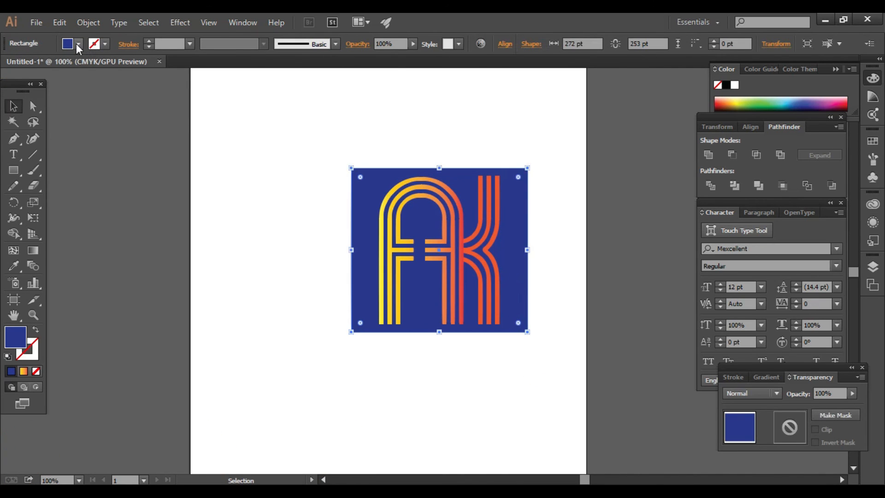
# - Fill the background rectangle behind the monogram with a lighter medium blue
pyautogui.click(79, 43)
pyautogui.click(97, 80)
pyautogui.click(273, 247)
# - Move the monogram together with its blue rectangle up and to the left on the page, then deselect the artwork
pyautogui.moveTo(221, 160); pyautogui.dragTo(572, 360)
pyautogui.hotkey('ctrl', '0')
pyautogui.moveTo(485, 291); pyautogui.dragTo(432, 259)
pyautogui.click(525, 395)
pyautogui.moveTo(524, 394); pyautogui.dragTo(319, 159)
pyautogui.click(539, 363)
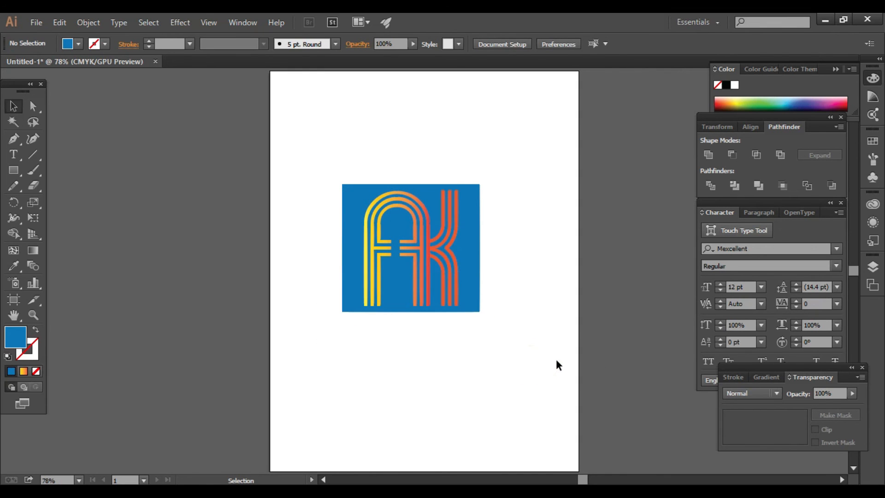
pyautogui.moveTo(467, 308); pyautogui.dragTo(330, 207)
pyautogui.click(602, 416)
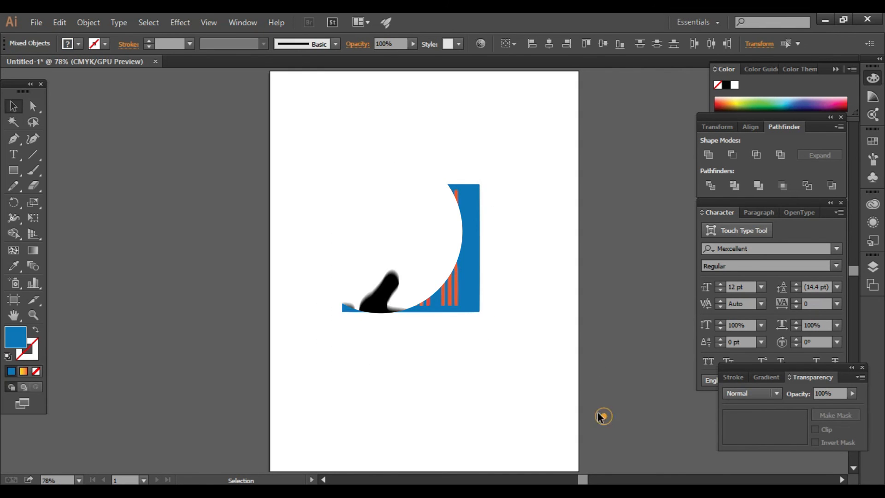
pyautogui.keyDown('ctrl'); pyautogui.click(496, 369); pyautogui.keyUp('ctrl')
pyautogui.moveTo(459, 292); pyautogui.dragTo(526, 387)
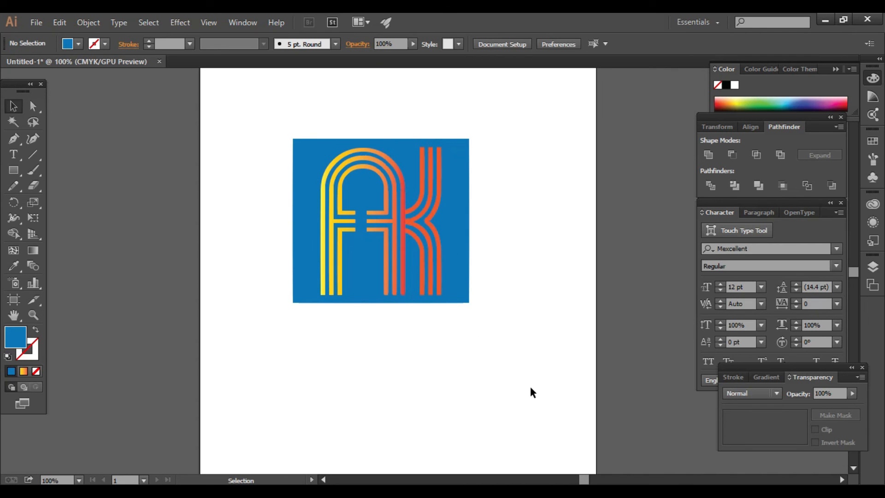
pyautogui.keyDown('ctrl'); pyautogui.keyDown('alt'); pyautogui.click(569, 394); pyautogui.keyUp('alt'); pyautogui.keyUp('ctrl')
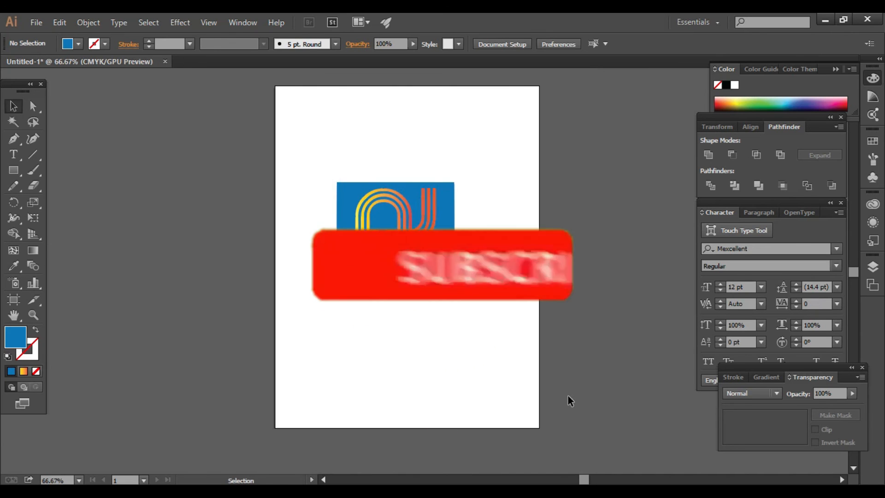
# - Move the monogram and its blue rectangle together down and to the right, close to the page's center
pyautogui.moveTo(266, 162); pyautogui.dragTo(476, 338)
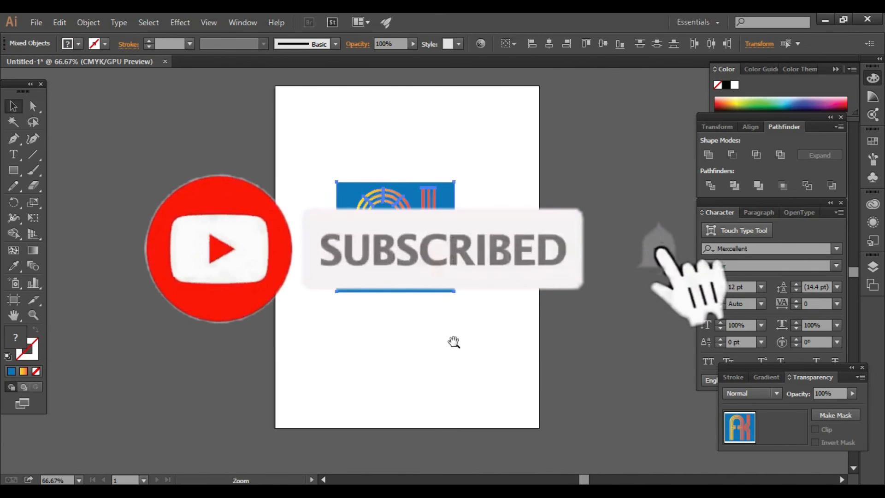
pyautogui.keyDown('ctrl'); pyautogui.click(450, 341); pyautogui.keyUp('ctrl')
pyautogui.moveTo(514, 333); pyautogui.dragTo(222, 94)
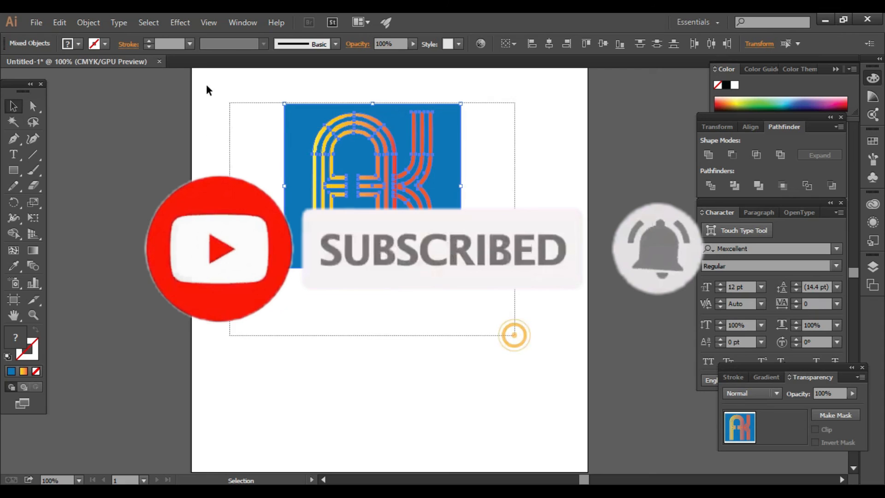
pyautogui.moveTo(391, 188); pyautogui.dragTo(423, 242)
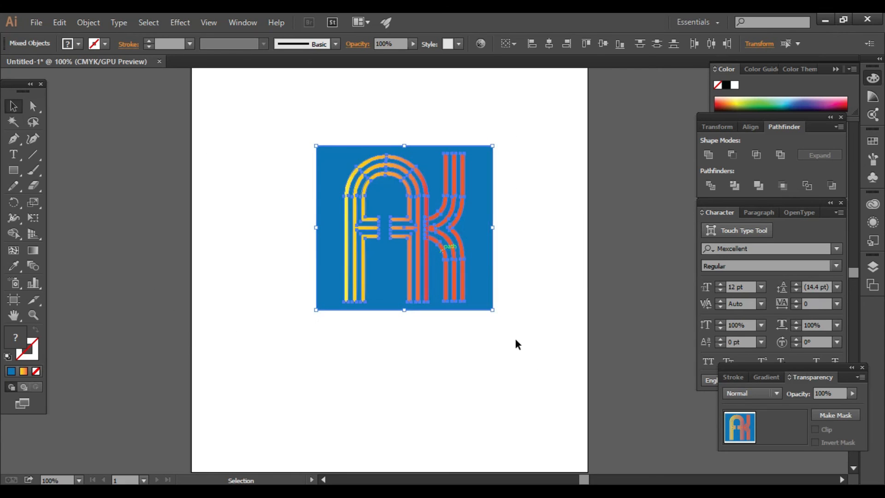
pyautogui.click(547, 375)
pyautogui.moveTo(549, 372)
pyautogui.mouseDown()
pyautogui.moveTo(258, 143)
pyautogui.moveTo(554, 358)
pyautogui.mouseUp()
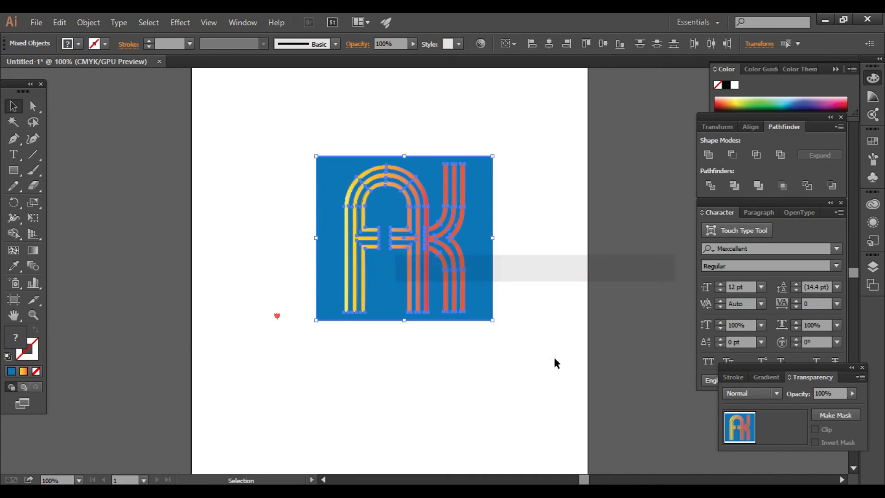
pyautogui.hotkey('ctrl', '-')
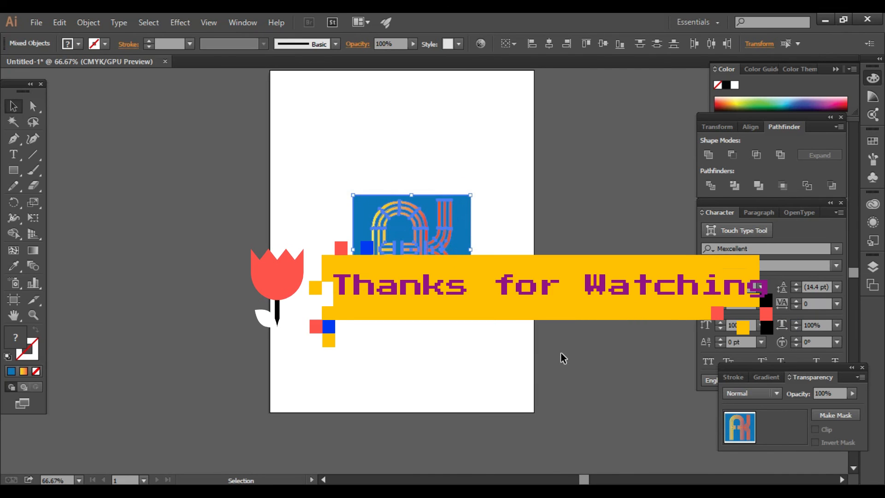